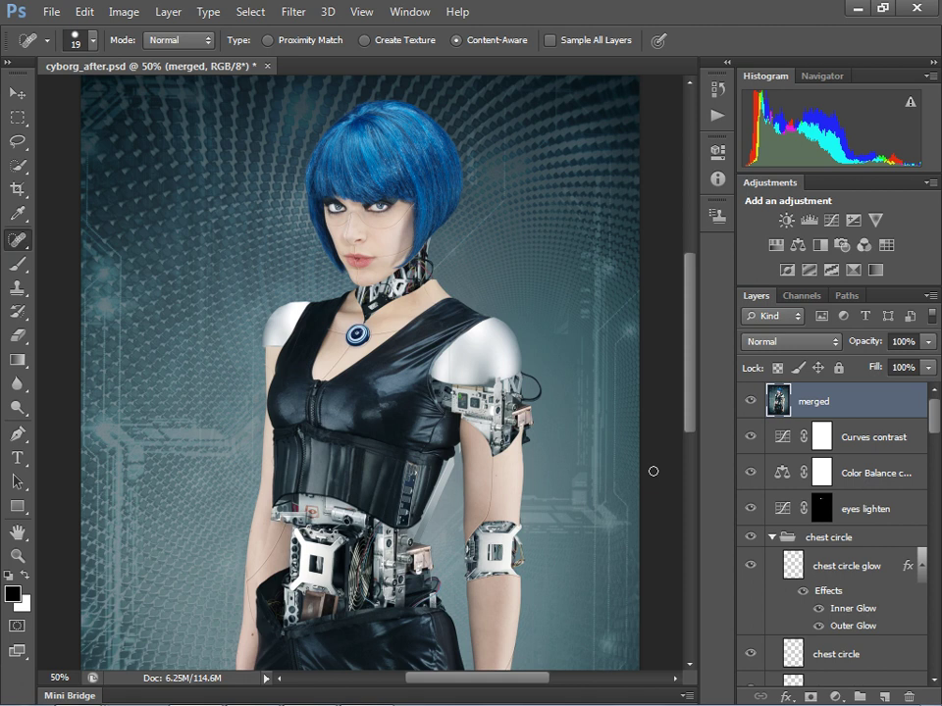
Try the interface colour themes in Preferences and settle on the dark grey theme
left_click(84, 12)
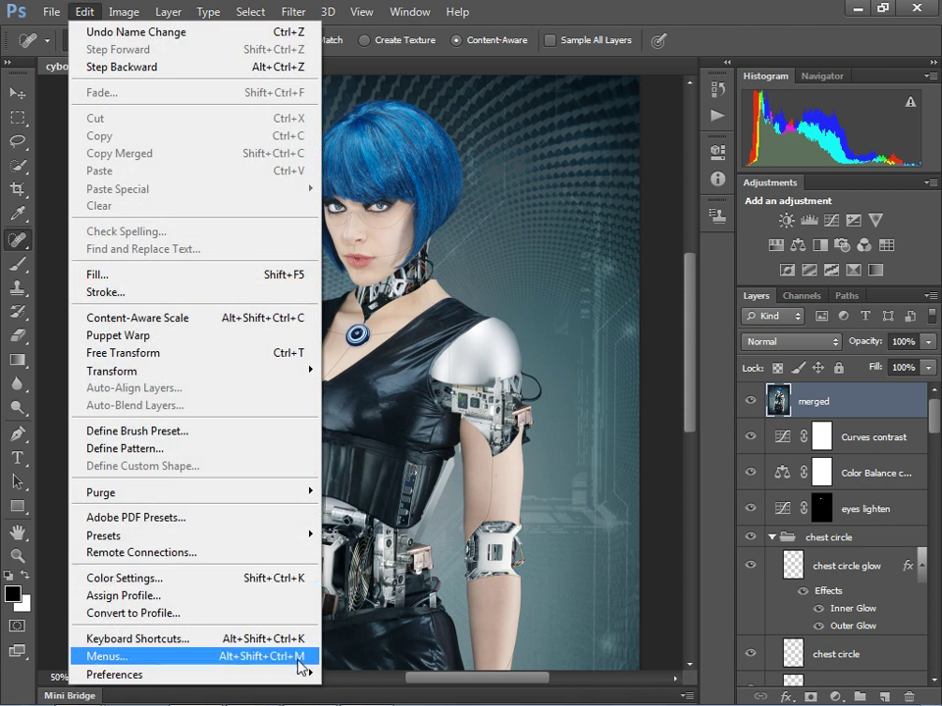
mouse_move(308, 674)
left_click(399, 491)
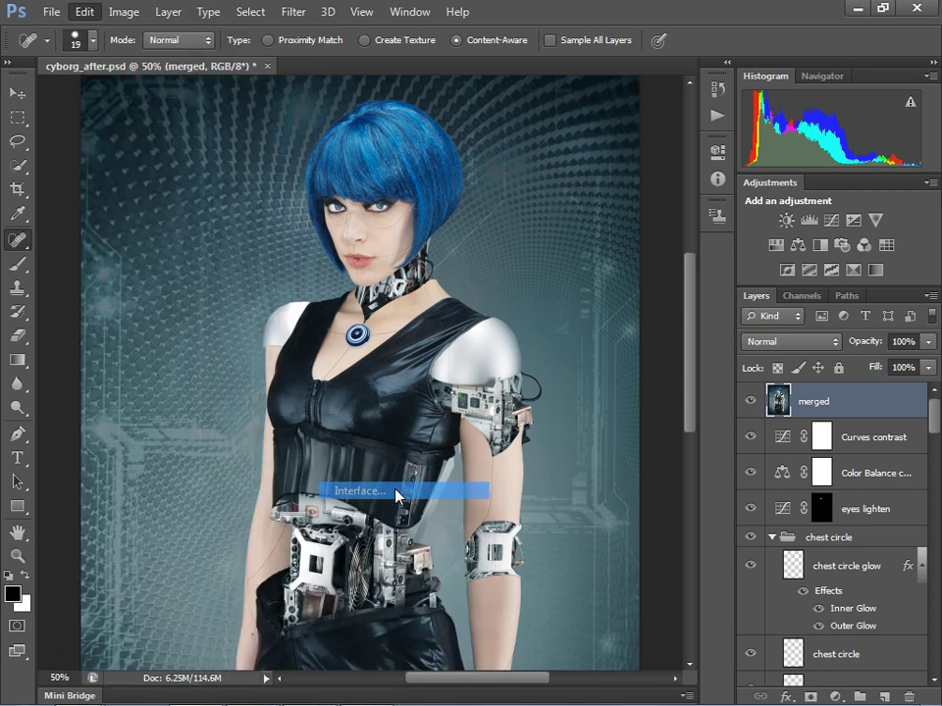
left_click(382, 506)
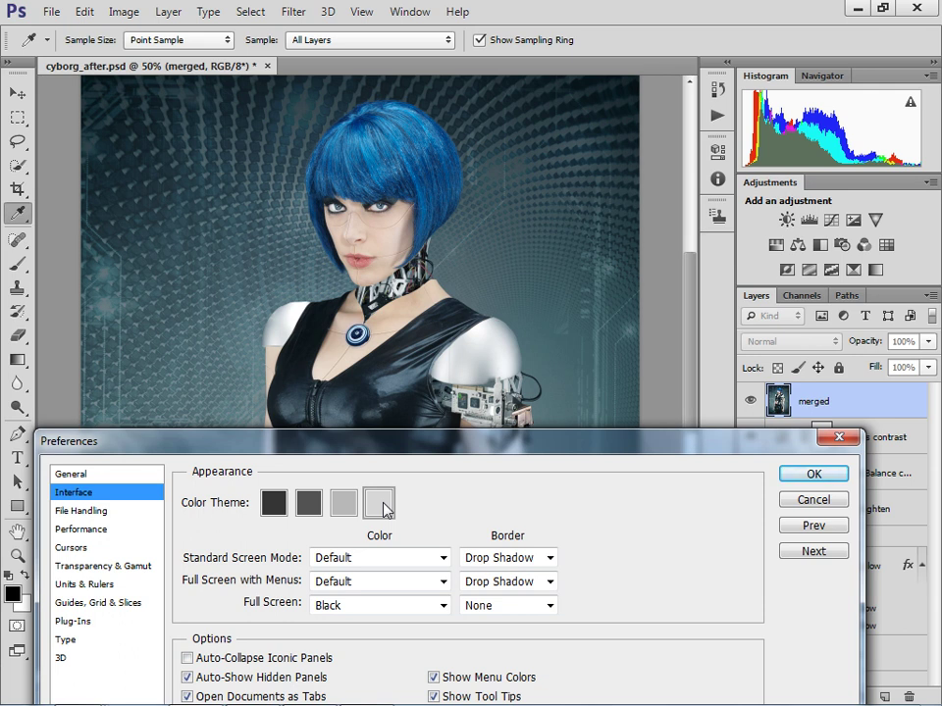
left_click(343, 504)
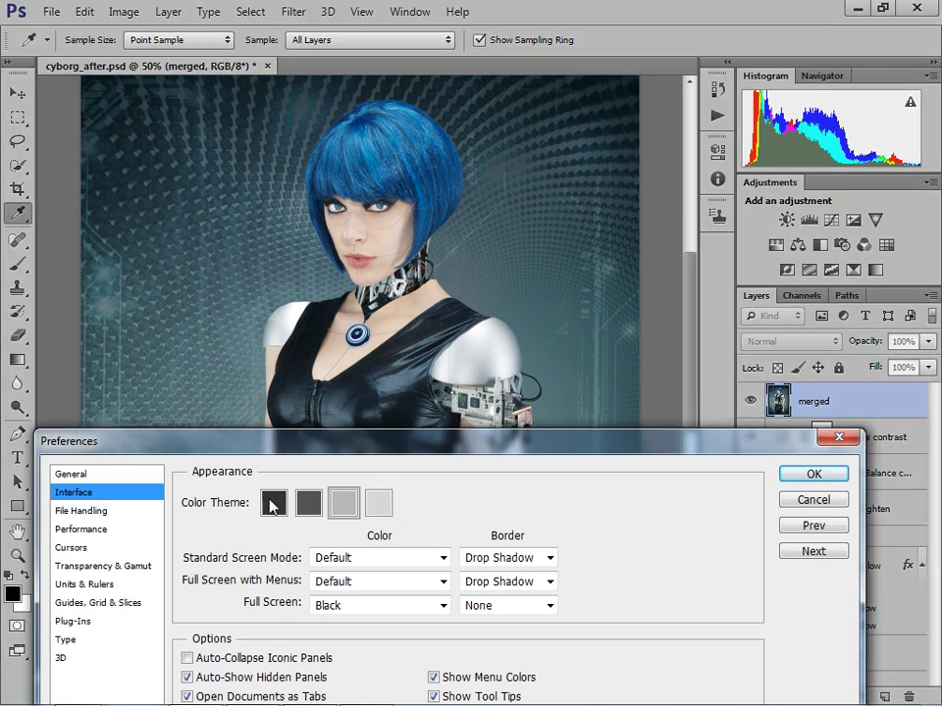
left_click(275, 503)
left_click(304, 506)
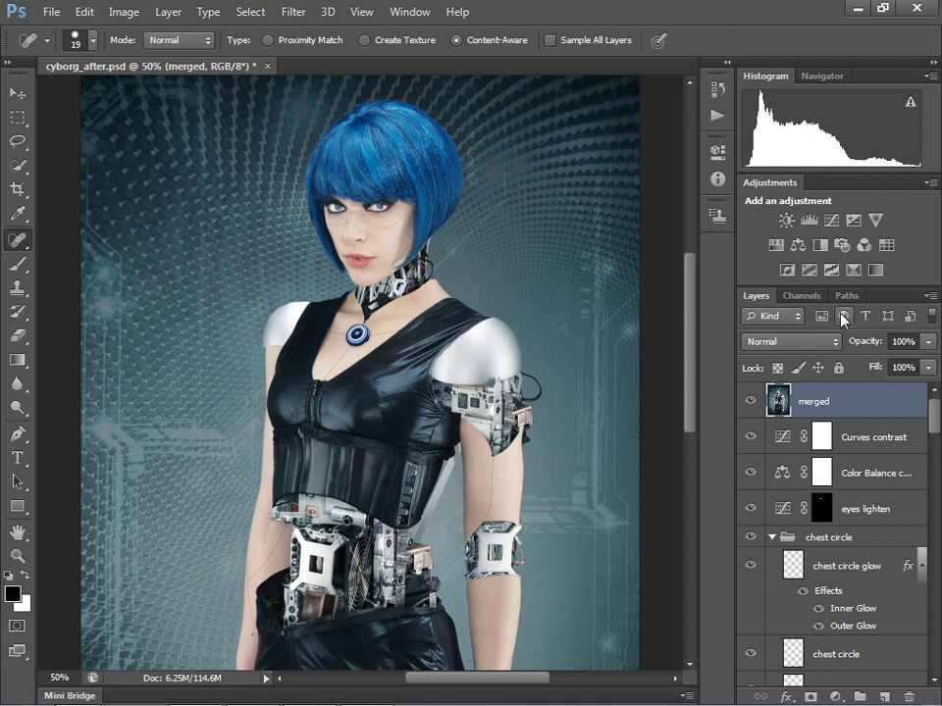
Filter the Layers panel by adjustment layers and Bevel & Emboss, then clear filtering and select the merged layer
left_click(844, 317)
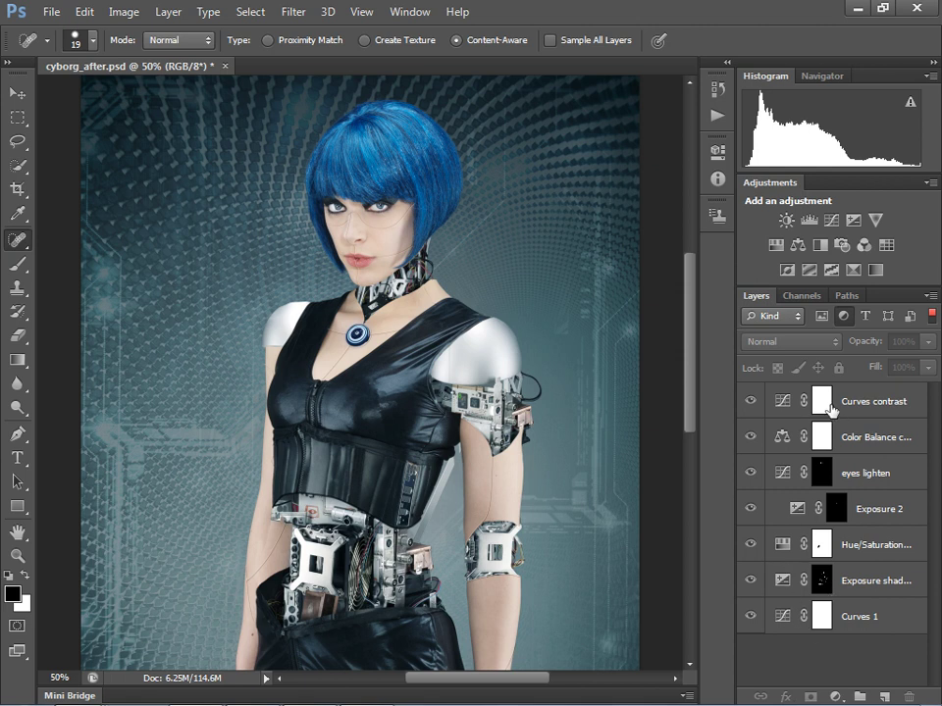
left_click(796, 317)
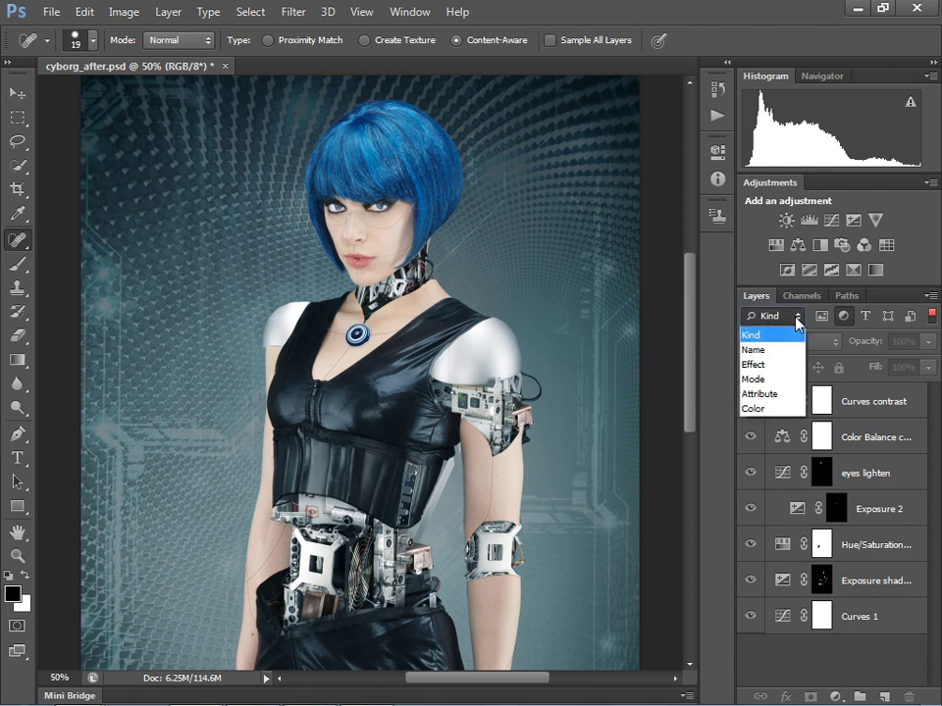
left_click(762, 365)
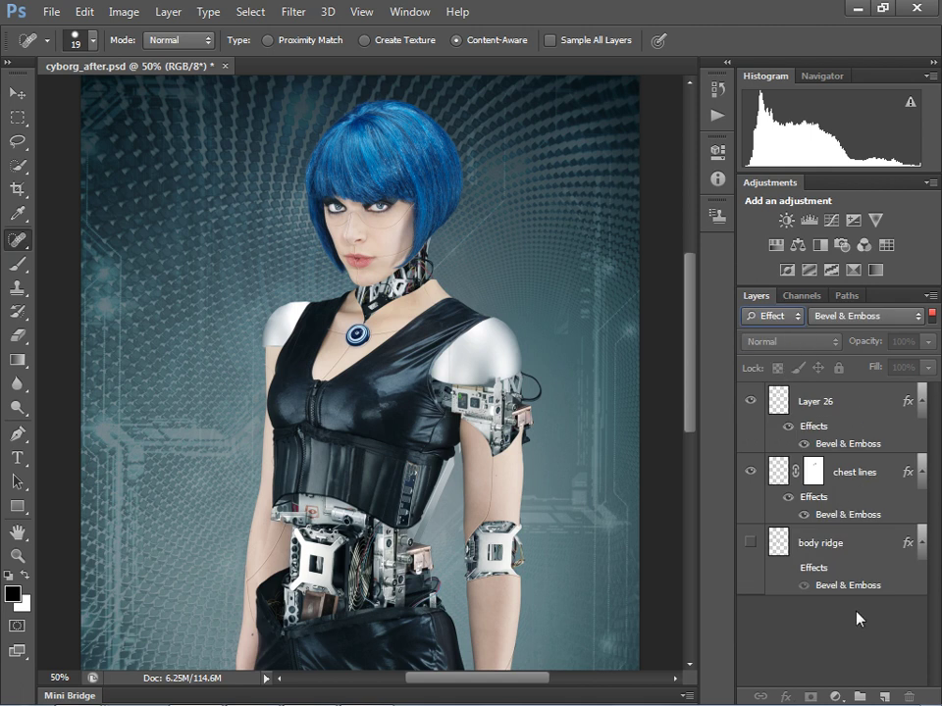
left_click(931, 314)
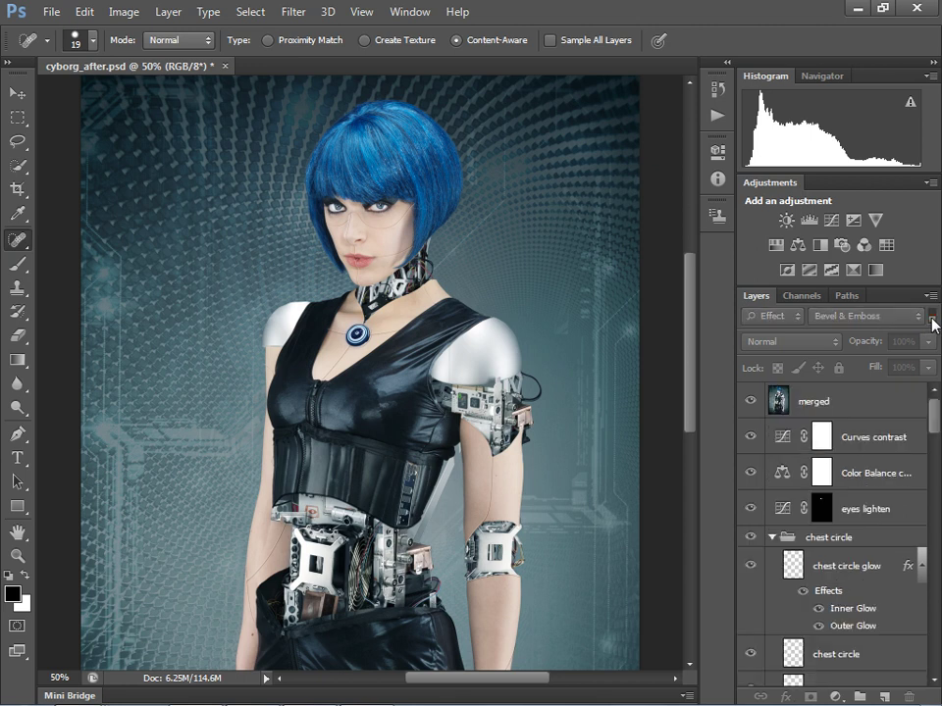
left_click(849, 404)
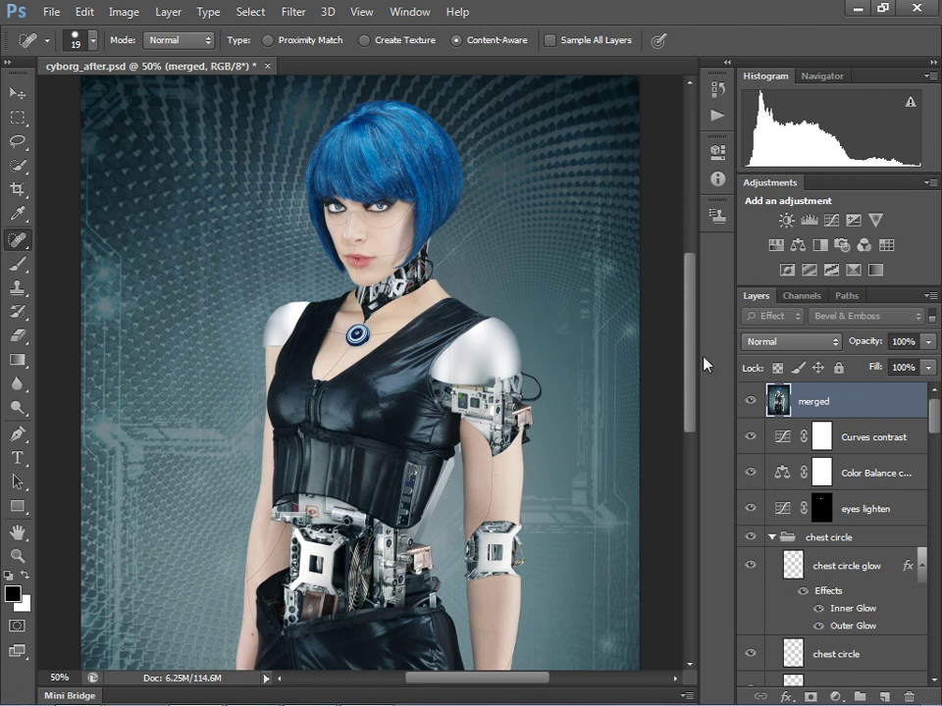
Select the skin tones with Color Range at a reduced Fuzziness
left_click(247, 13)
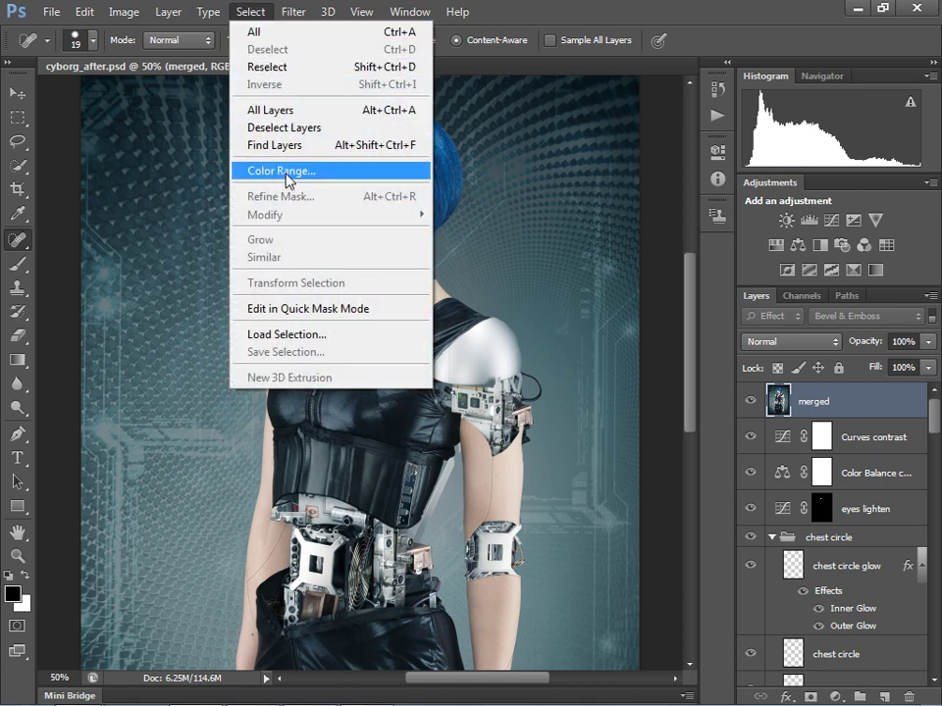
left_click(284, 172)
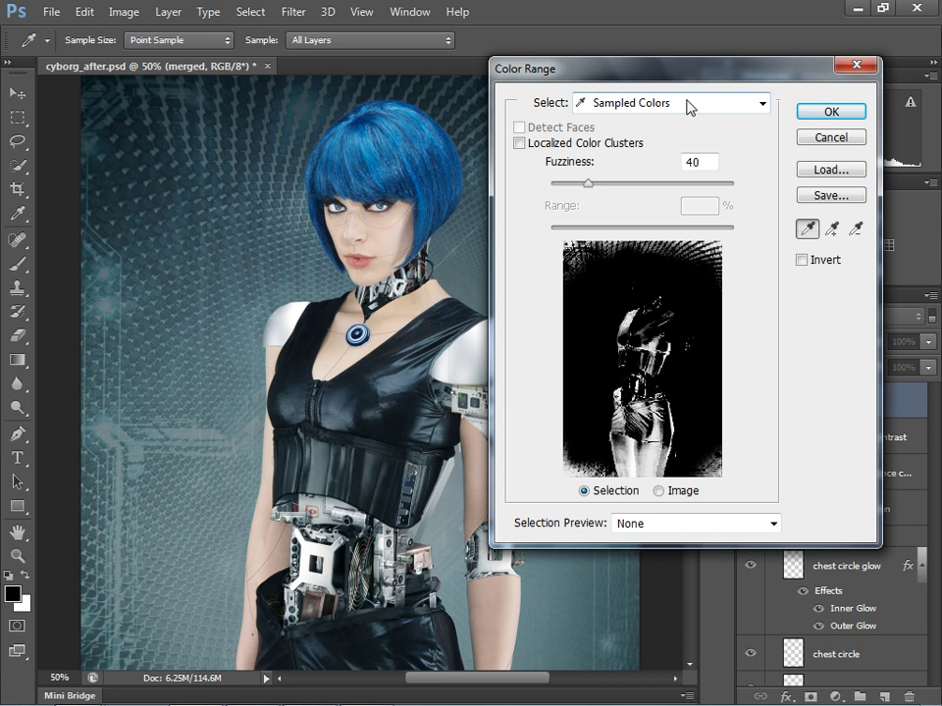
left_click(688, 106)
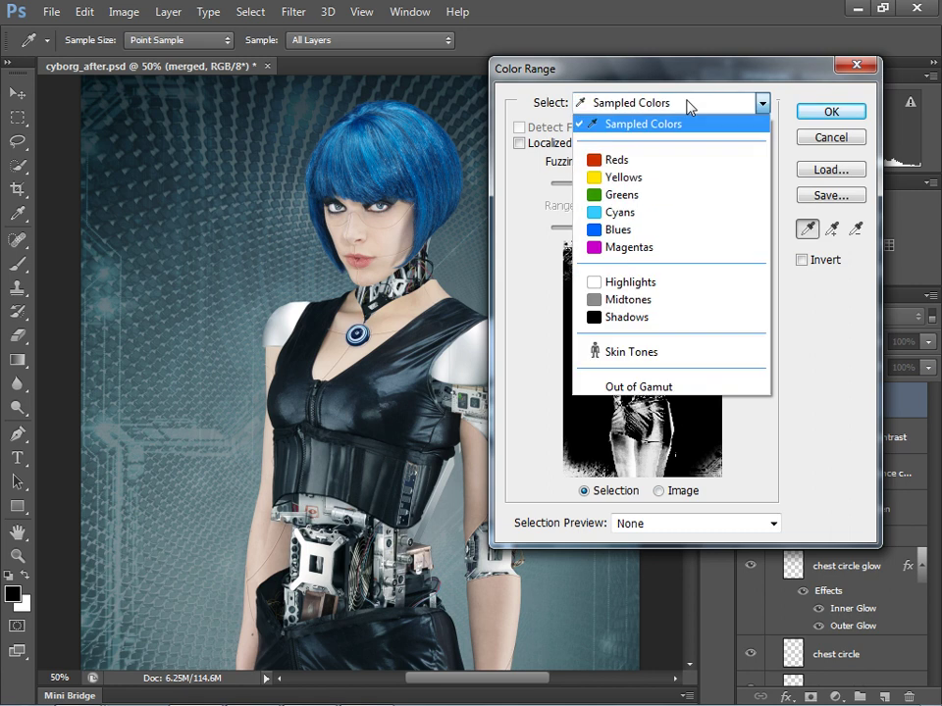
left_click(679, 353)
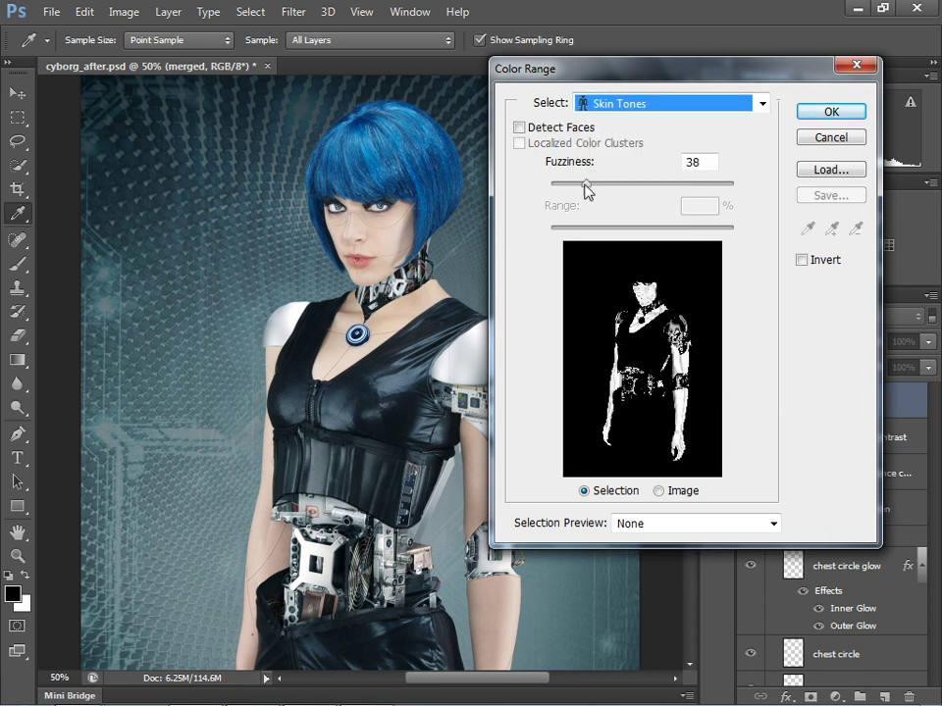
left_click_drag(585, 185, 576, 192)
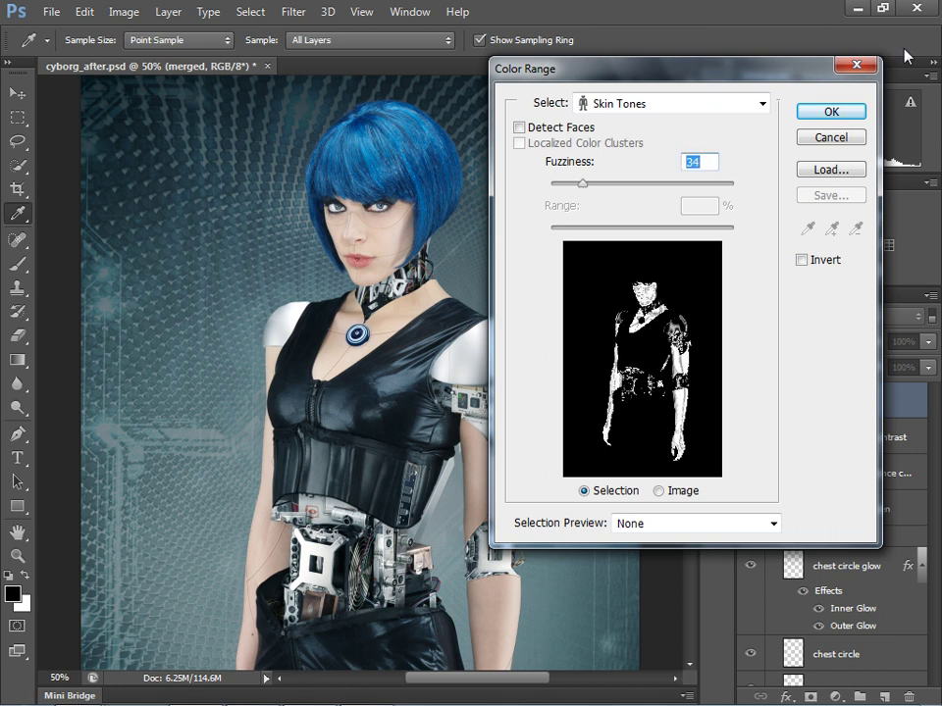
left_click(832, 112)
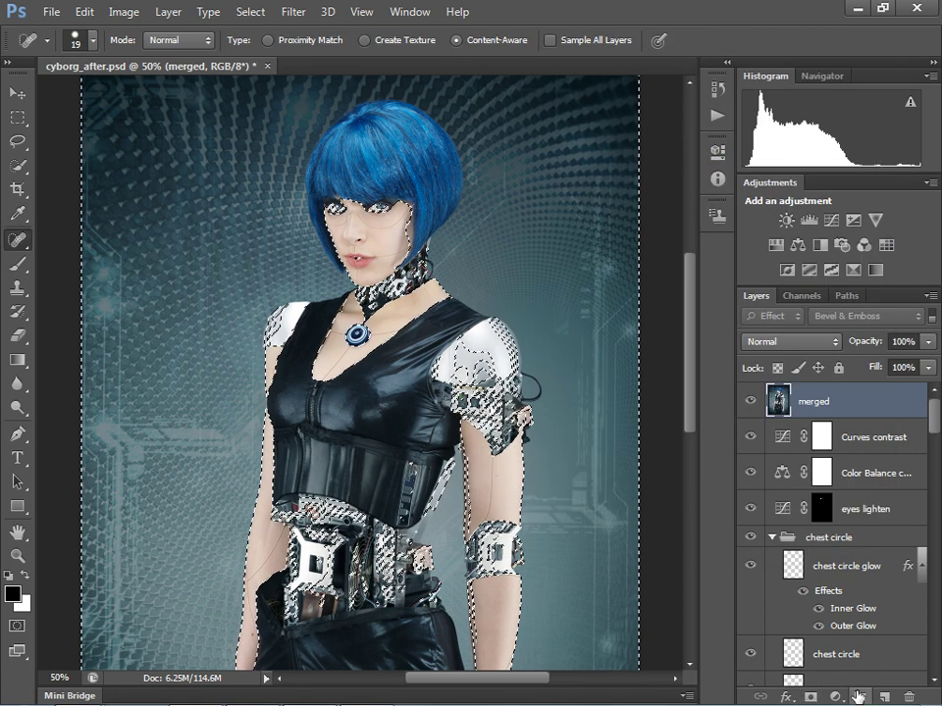
Add a Hue/Saturation adjustment layer with Hue at -41 to turn the hair teal
left_click(835, 696)
left_click(805, 468)
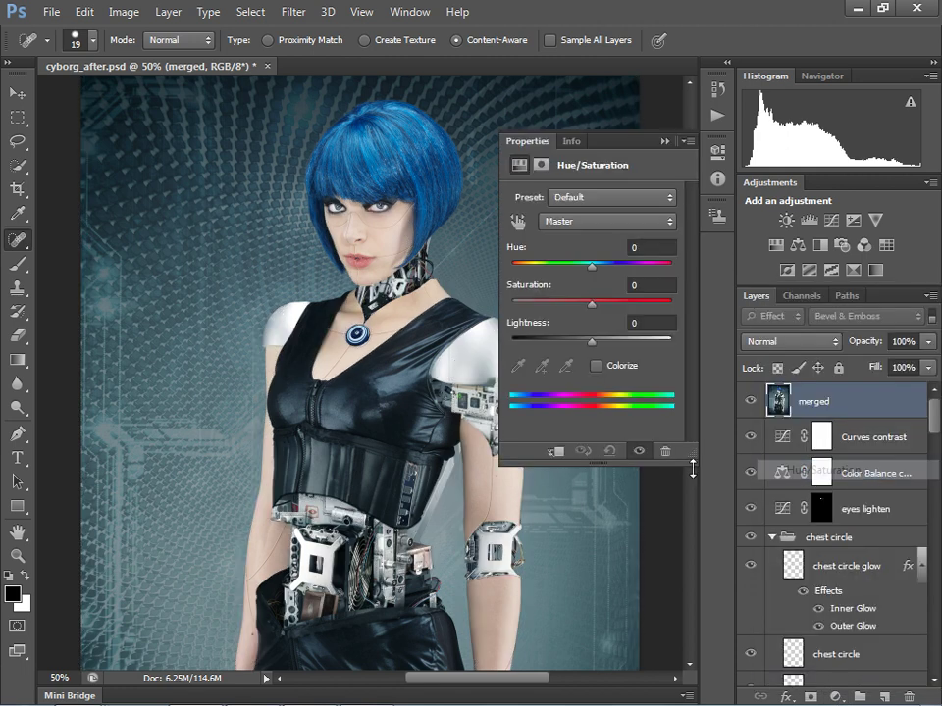
left_click_drag(596, 274, 559, 269)
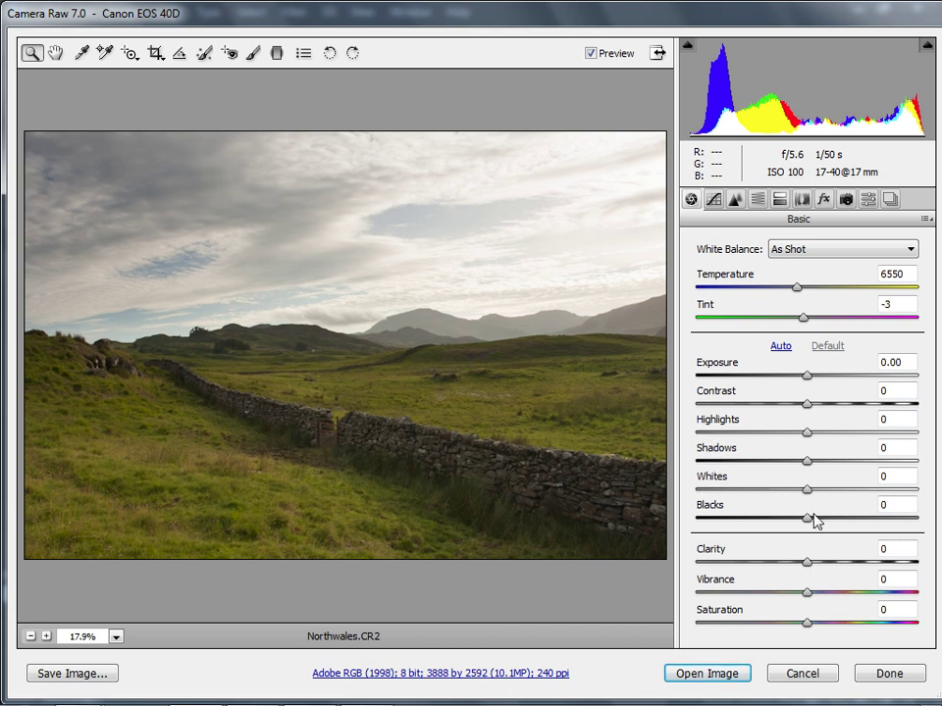
Pull Highlights to -43 and lift Shadows to +23, deepen Blacks to -25, and add Contrast +16
left_click(809, 434)
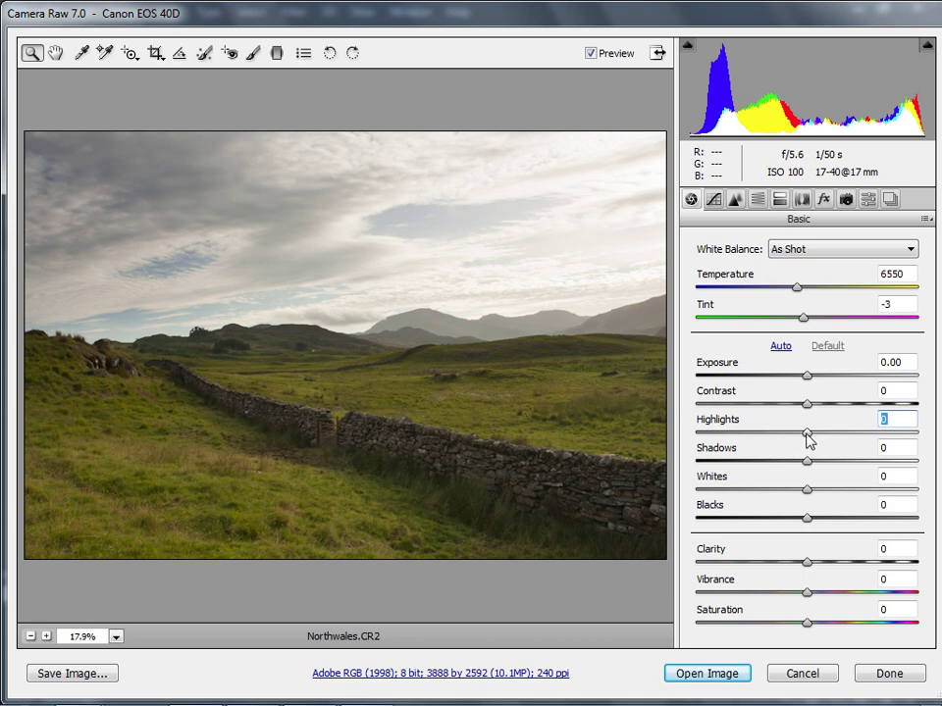
left_click_drag(807, 435, 761, 444)
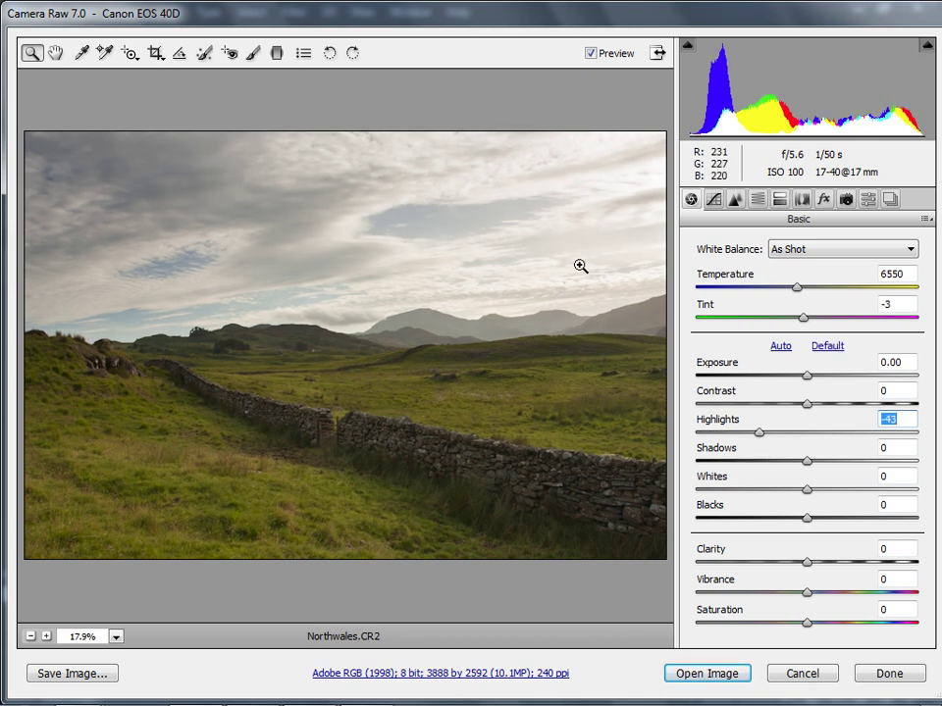
left_click_drag(808, 461, 834, 462)
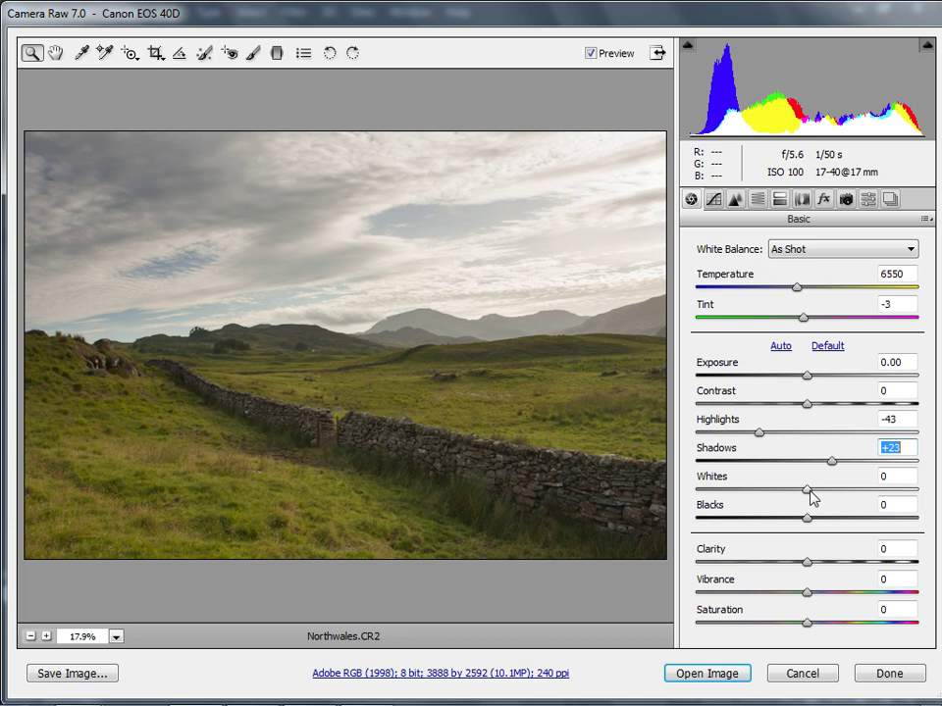
left_click_drag(806, 519, 782, 526)
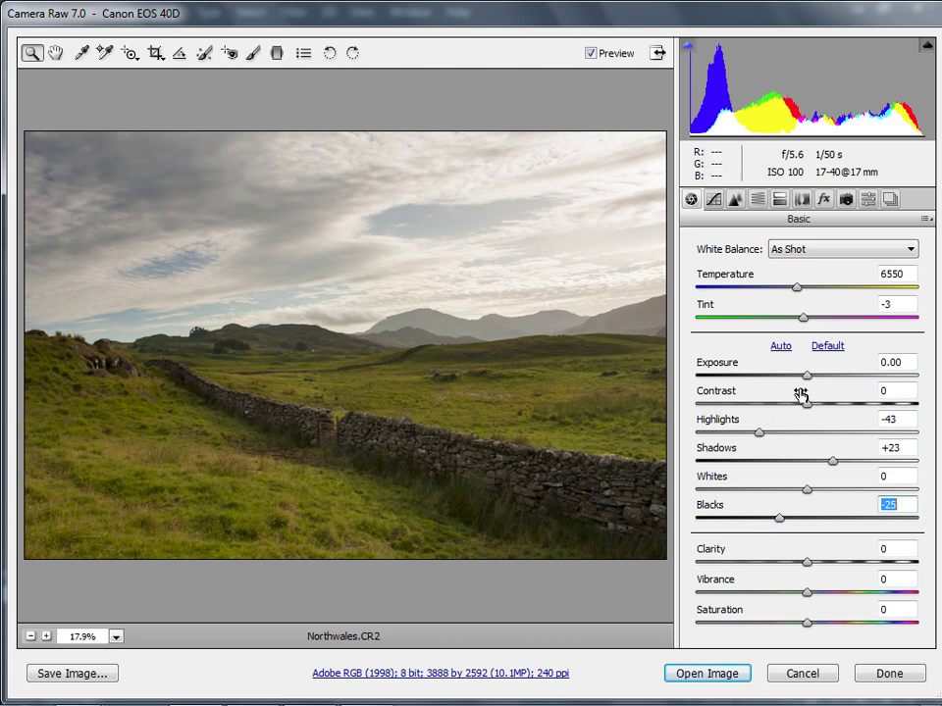
left_click_drag(806, 403, 826, 413)
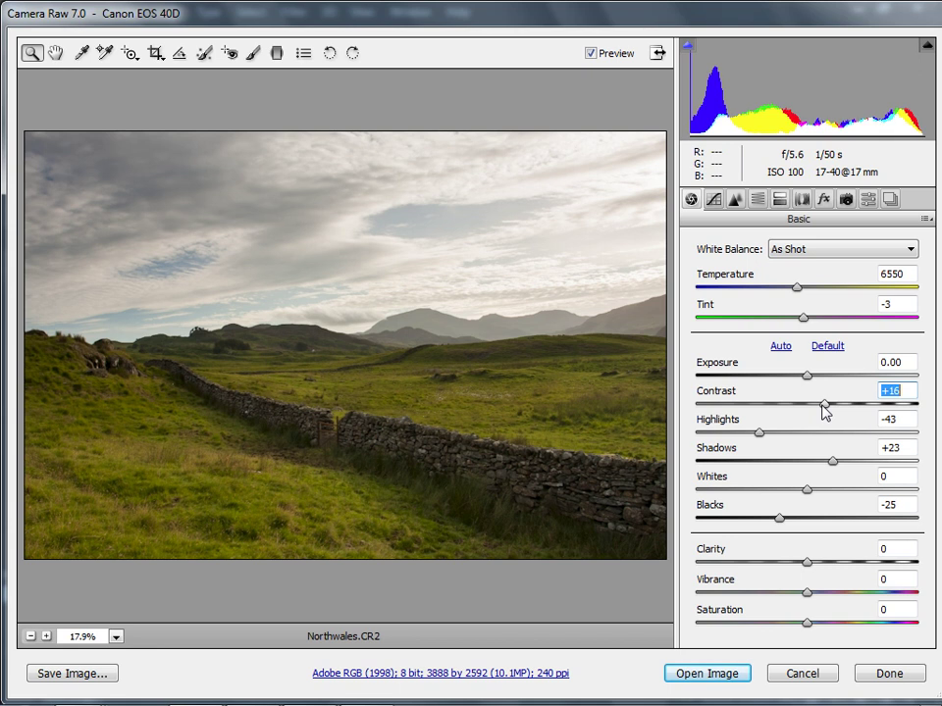
Push Clarity to +100 and inspect it zoomed in, then settle at +45 and compare with preview off
left_click(807, 565)
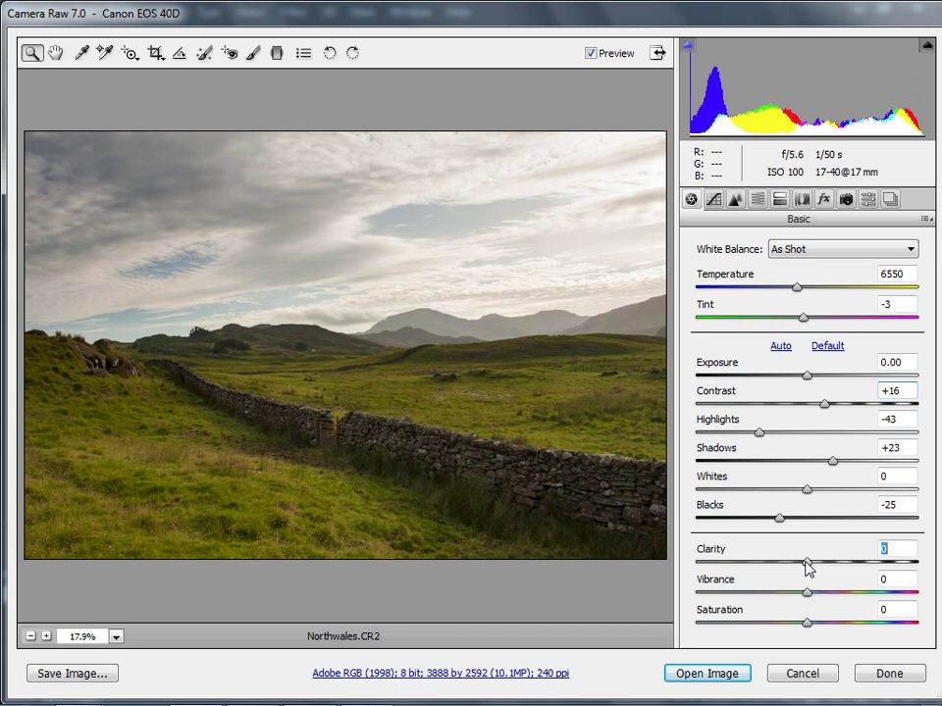
left_click_drag(807, 565, 916, 569)
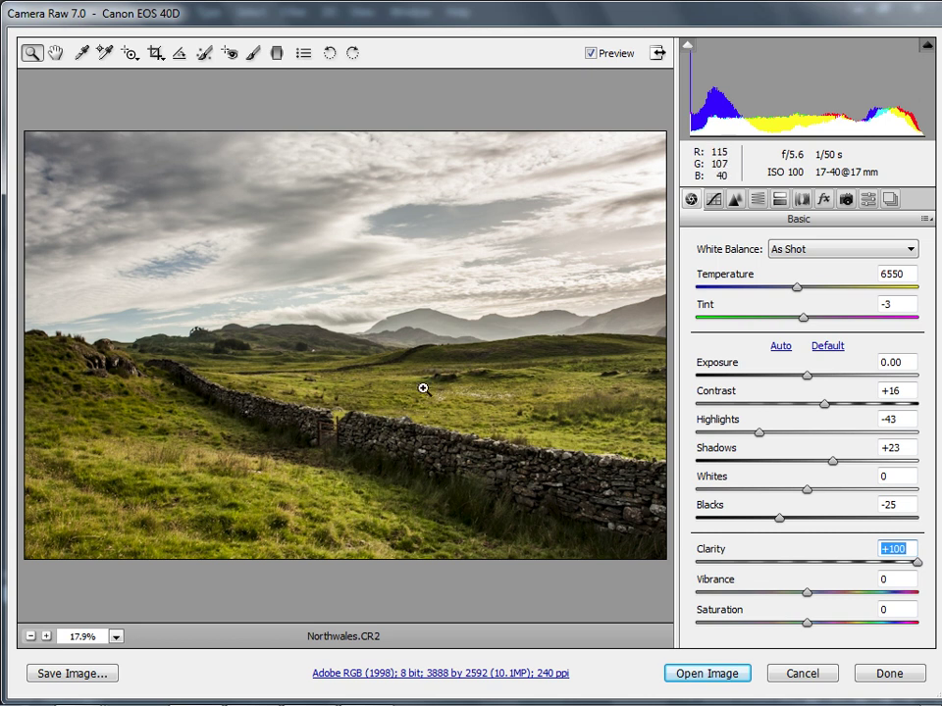
key("ctrl+plus")
key("ctrl+plus")
key("ctrl+plus")
key("ctrl+plus")
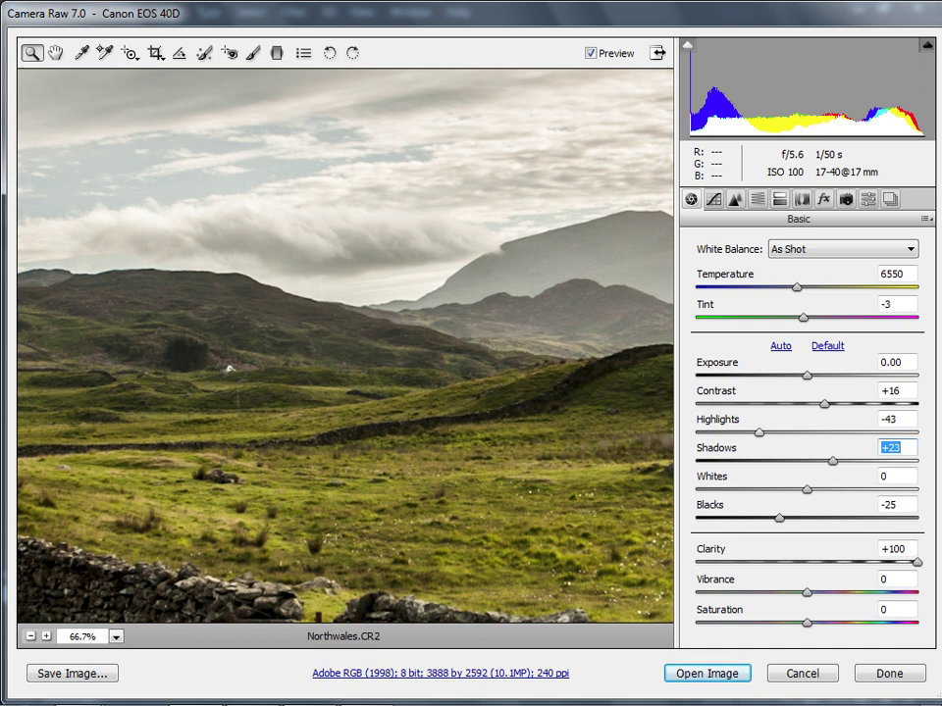
key("ctrl+0")
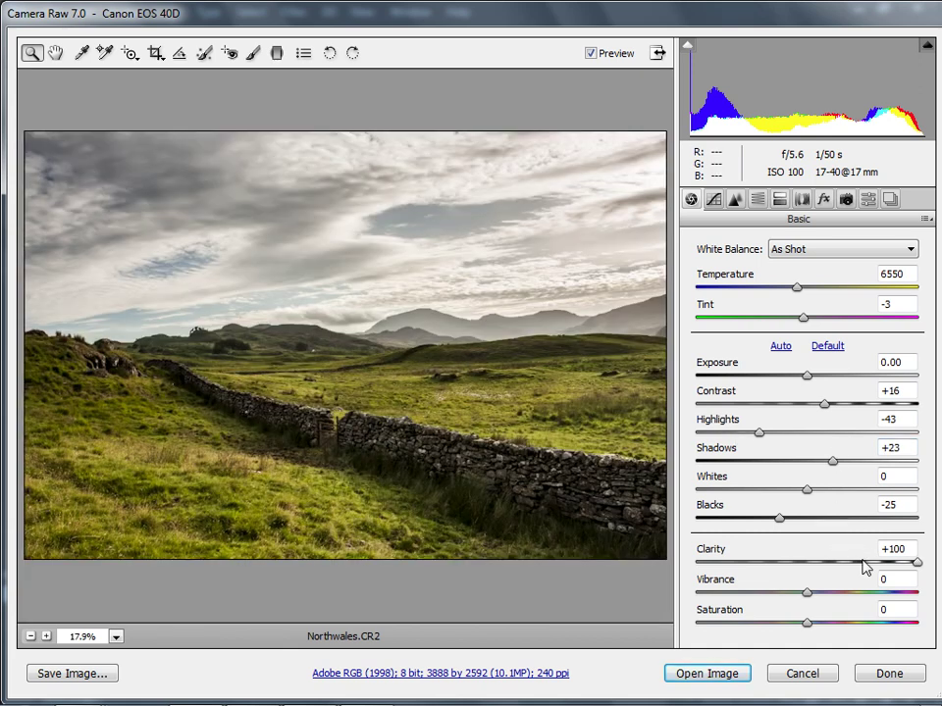
mouse_move(858, 562)
left_mouse_down()
mouse_move(845, 563)
mouse_move(857, 563)
left_mouse_up()
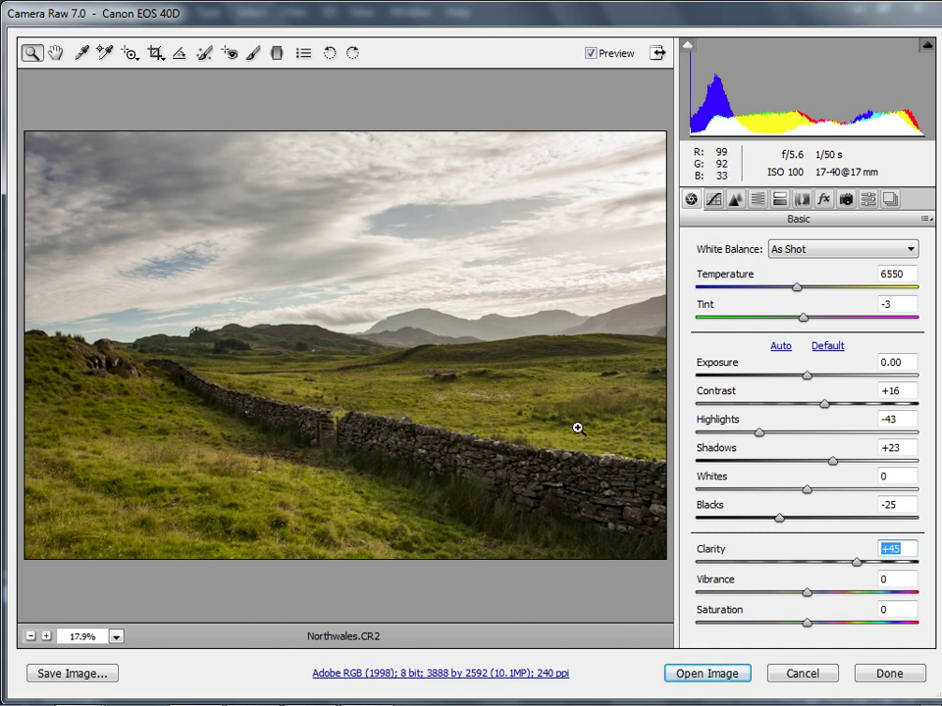
left_click(591, 54)
left_click(591, 54)
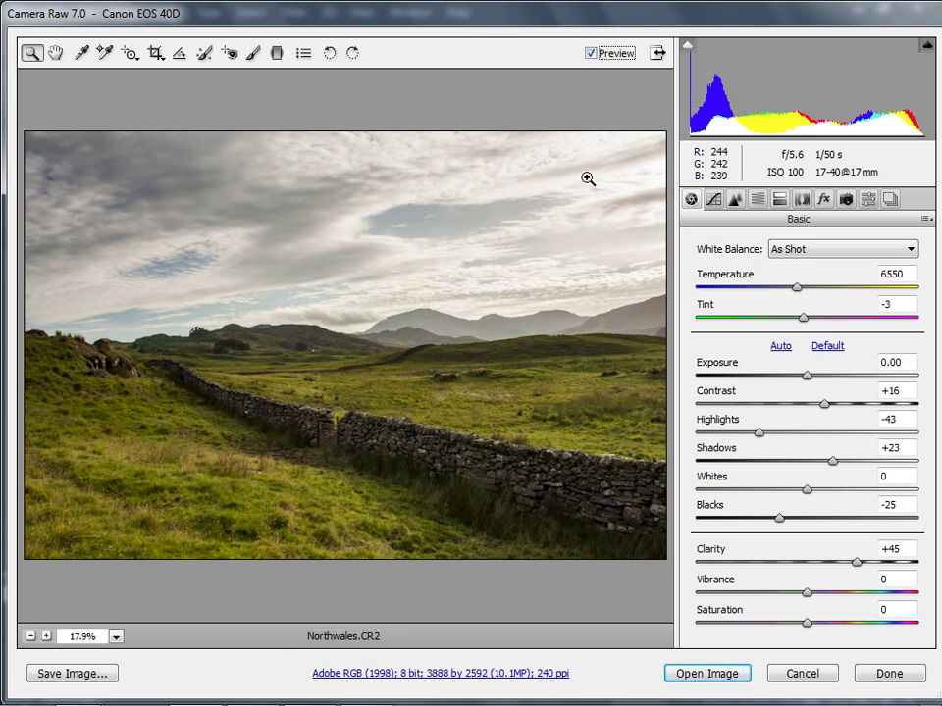
Set the Adjustment Brush to Temperature -40 and paint it over the lower-left grass
left_click(253, 54)
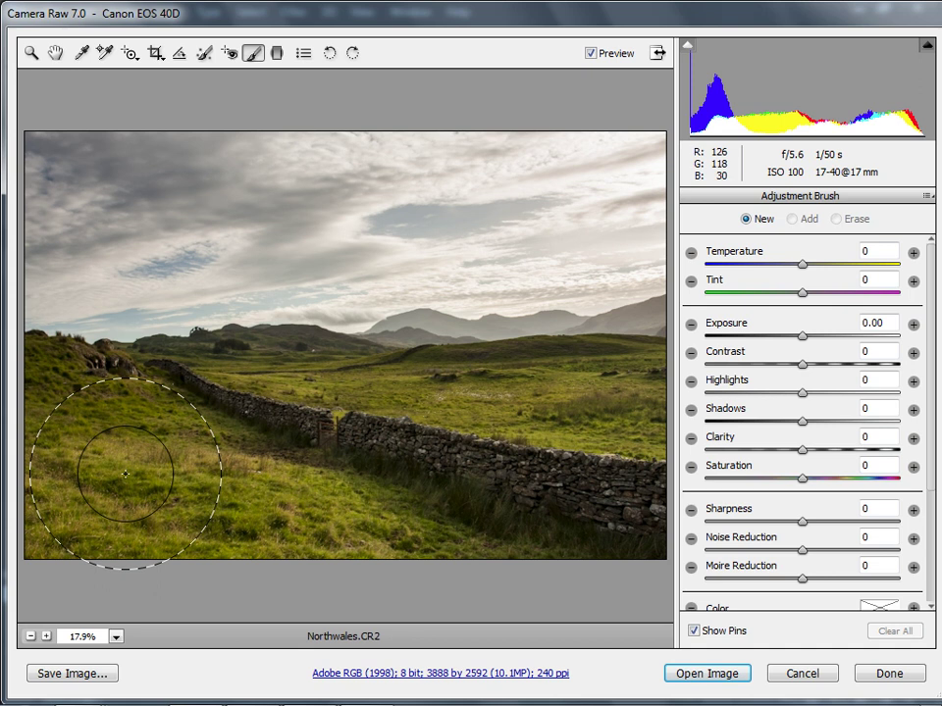
left_click(804, 269)
left_click_drag(802, 263, 764, 274)
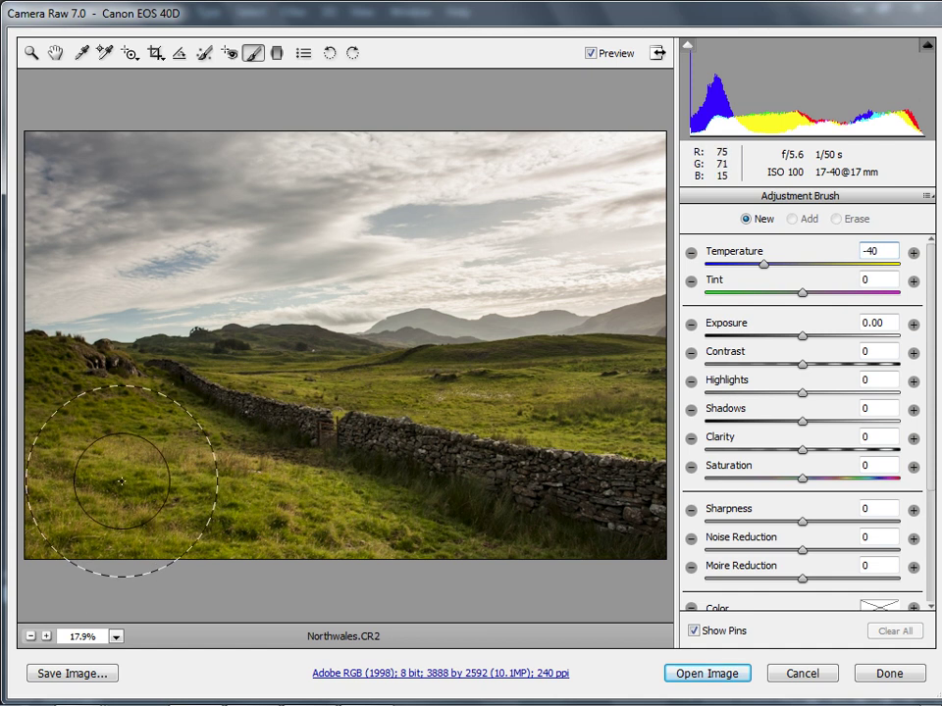
mouse_move(133, 467)
left_mouse_down()
mouse_move(100, 494)
mouse_move(86, 462)
mouse_move(332, 427)
mouse_move(633, 430)
mouse_move(470, 457)
mouse_move(517, 452)
mouse_move(181, 467)
mouse_move(81, 460)
mouse_move(61, 478)
mouse_move(53, 534)
mouse_move(125, 543)
mouse_move(377, 481)
mouse_move(609, 400)
left_mouse_up()
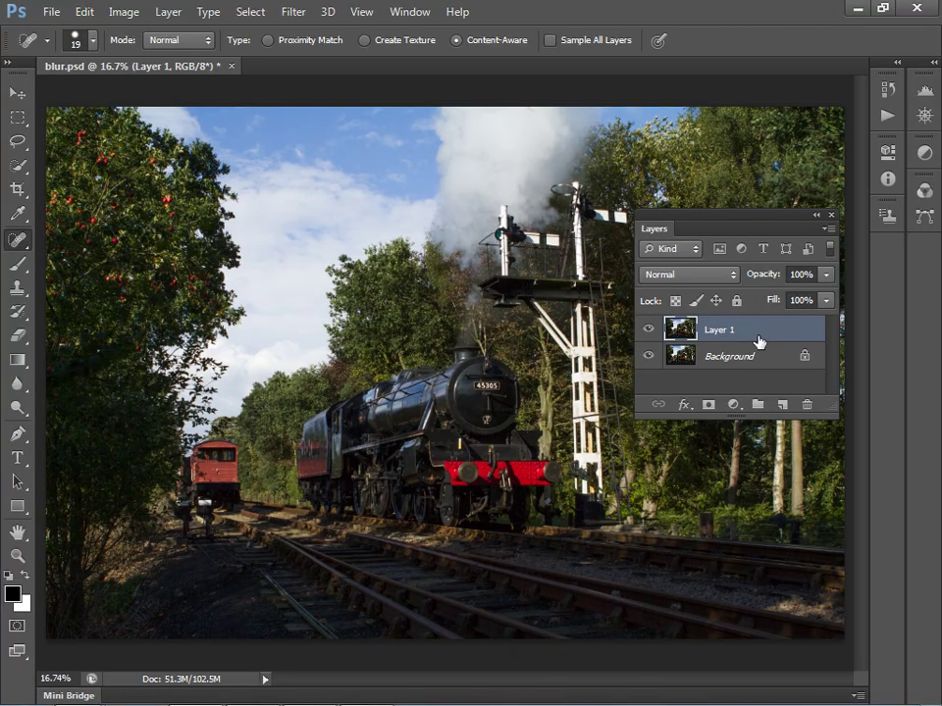
Apply a 34 px Iris Blur centred on the locomotive front, with a second pin on the left tree
left_click(292, 11)
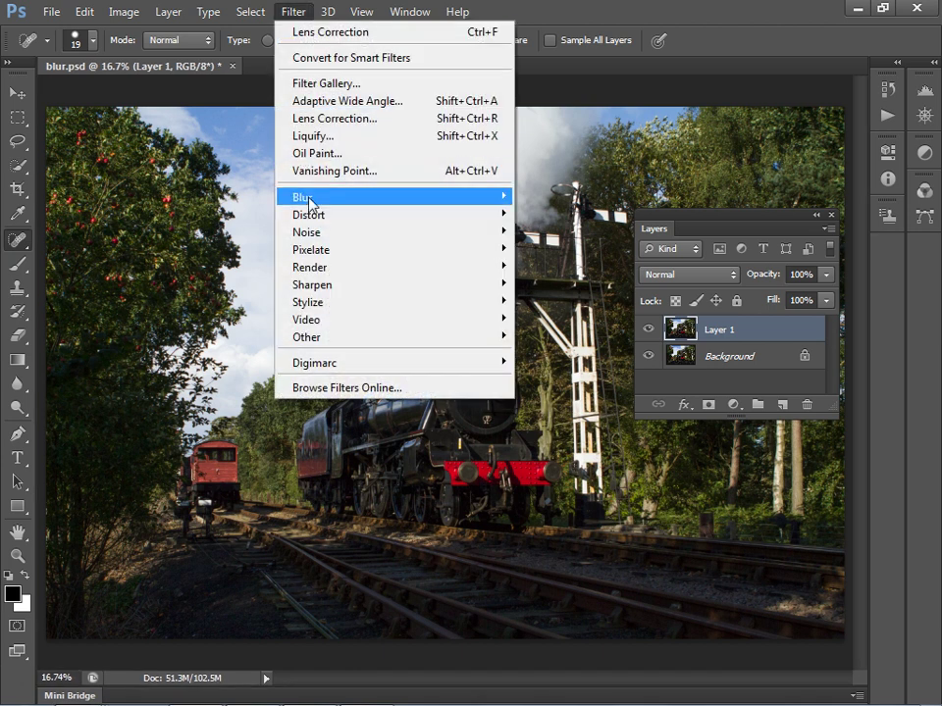
mouse_move(309, 203)
left_click(191, 212)
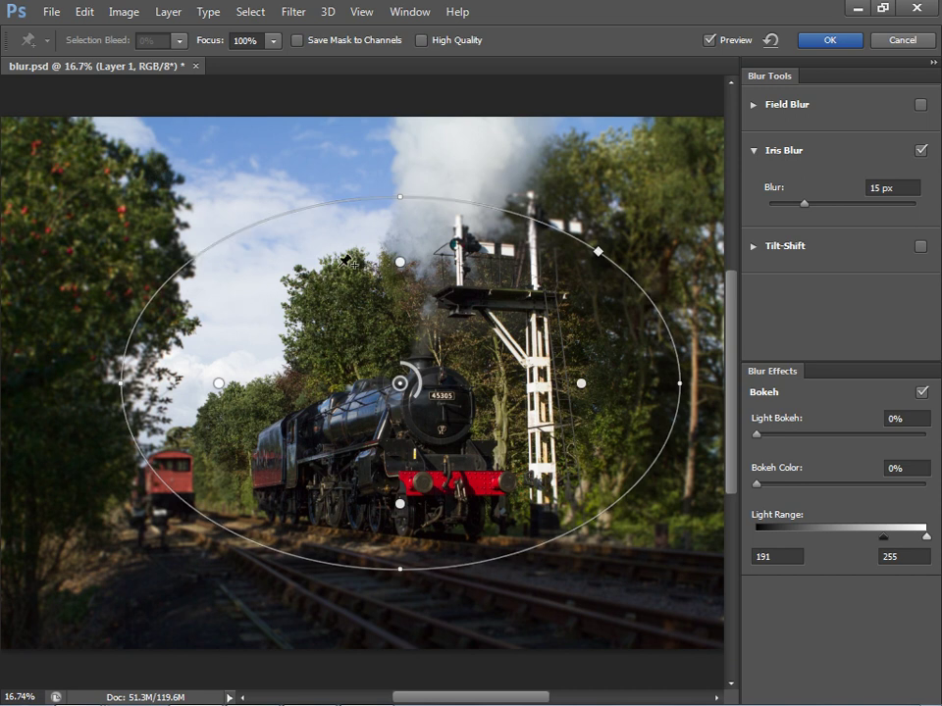
left_click_drag(400, 262, 399, 303)
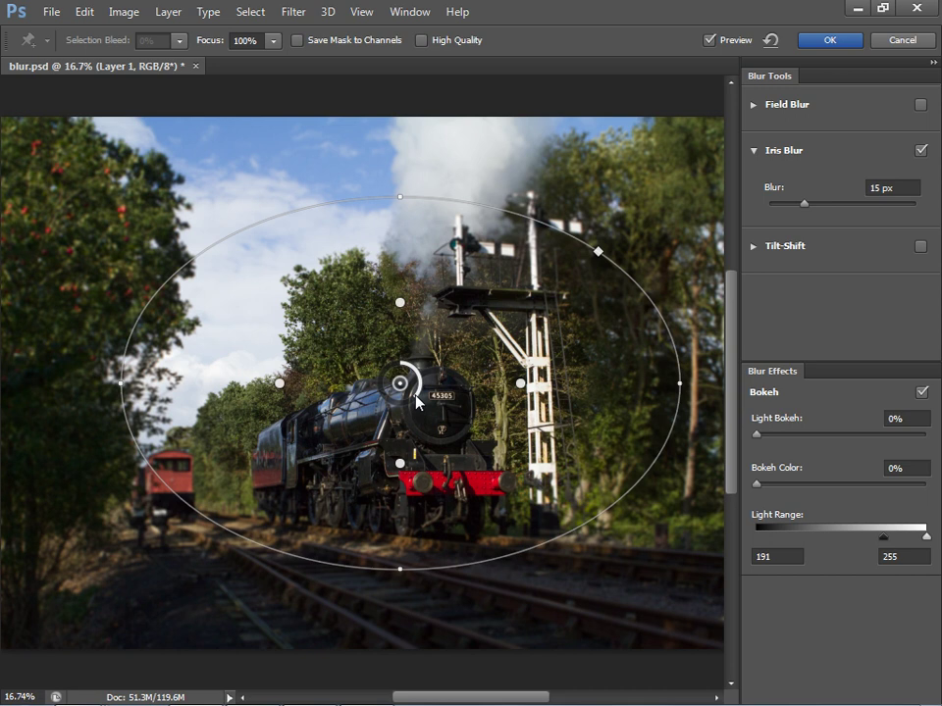
mouse_move(417, 400)
left_mouse_down()
mouse_move(417, 385)
mouse_move(420, 397)
mouse_move(403, 398)
mouse_move(412, 411)
mouse_move(390, 410)
mouse_move(399, 398)
left_mouse_up()
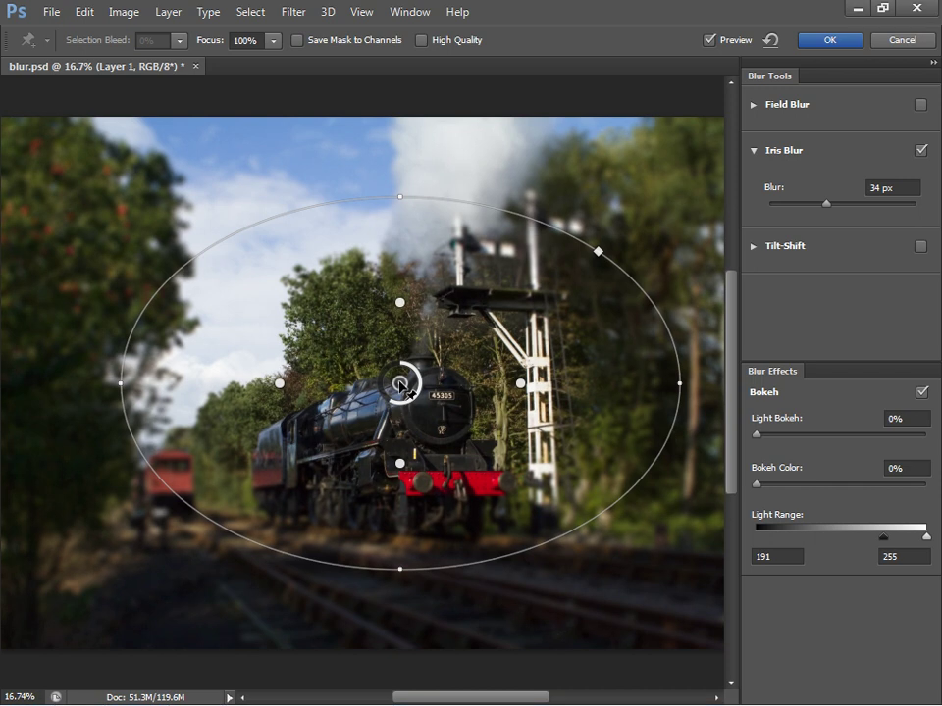
left_click_drag(411, 395, 469, 438)
left_click(155, 221)
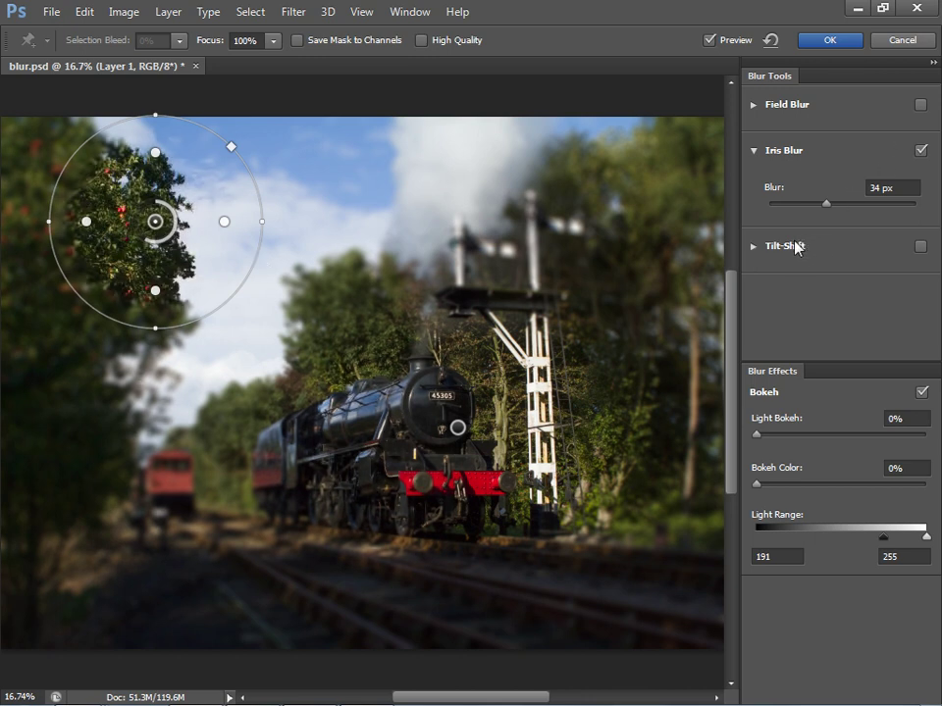
Swap Iris Blur for Tilt-Shift, widening and rotating its sharp band to vertical
left_click(921, 151)
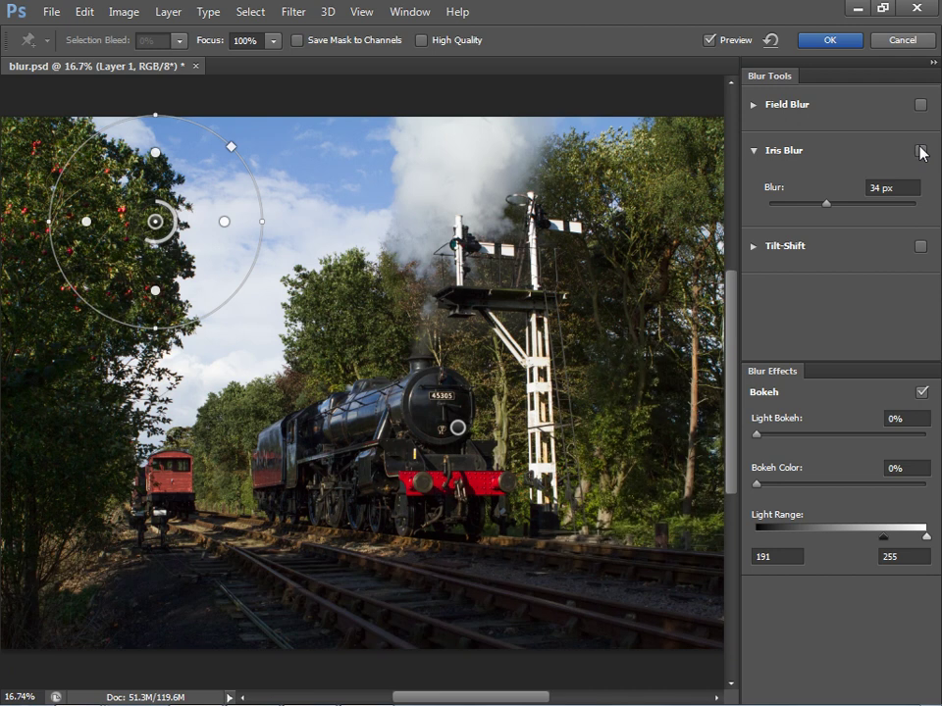
left_click(756, 247)
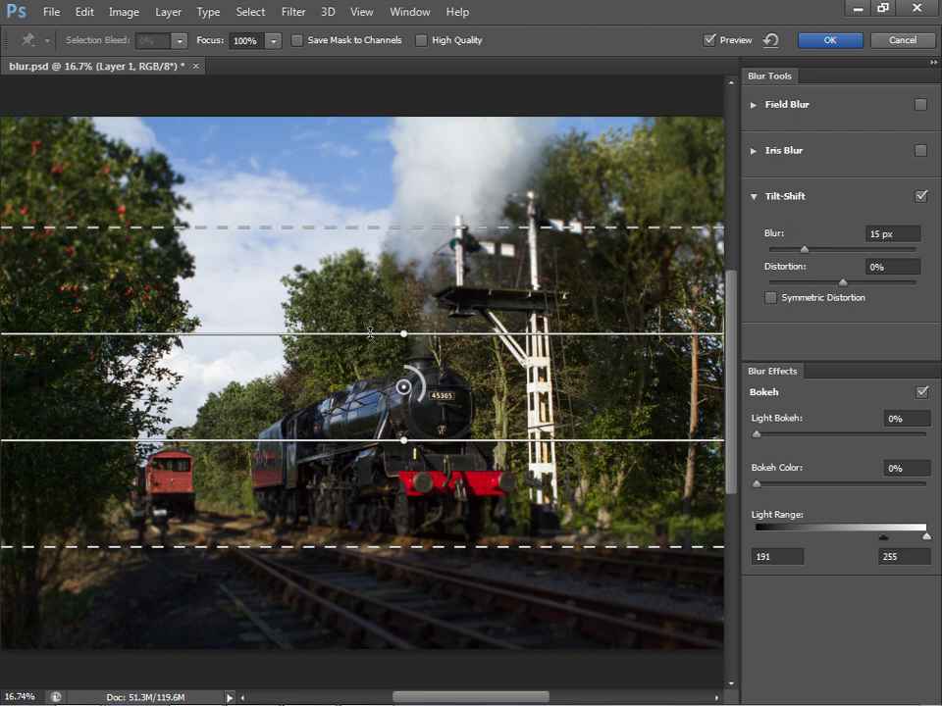
left_click_drag(370, 334, 370, 262)
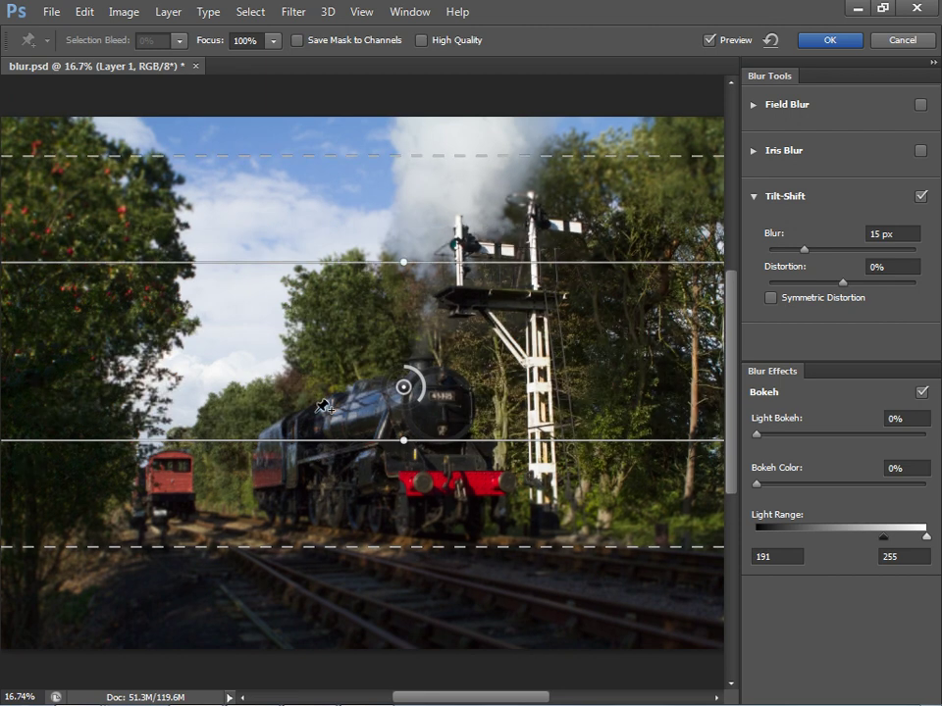
left_click_drag(319, 435, 329, 473)
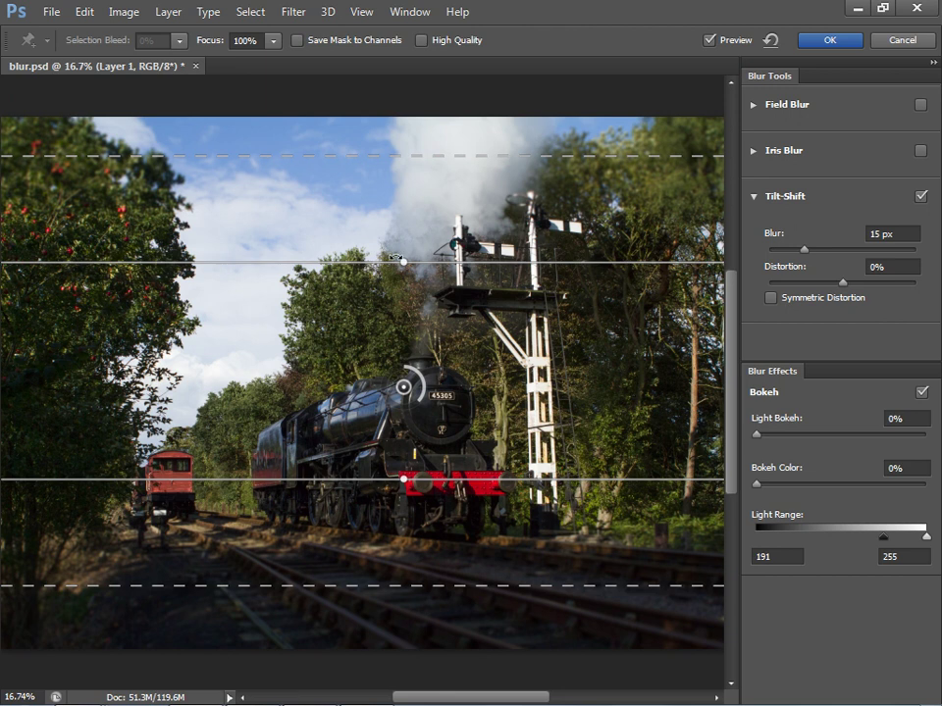
left_click_drag(386, 252, 321, 387)
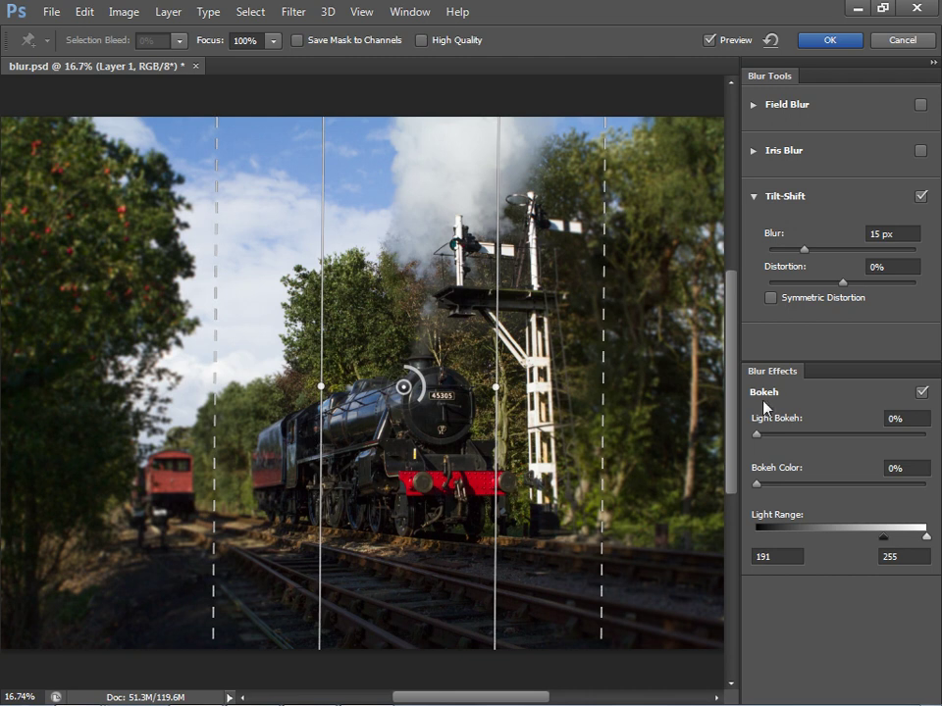
Set the tilt-shift Blur to 102 px, Light Bokeh 14% and Bokeh Color 37%
left_click_drag(801, 253, 897, 287)
left_click_drag(758, 441, 782, 437)
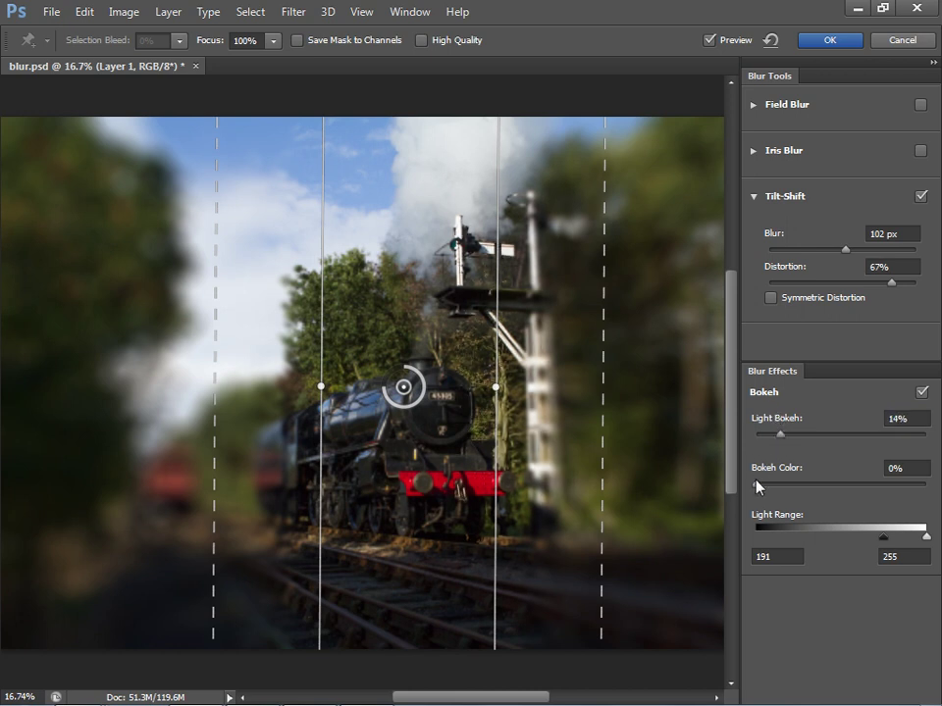
left_click_drag(757, 484, 822, 485)
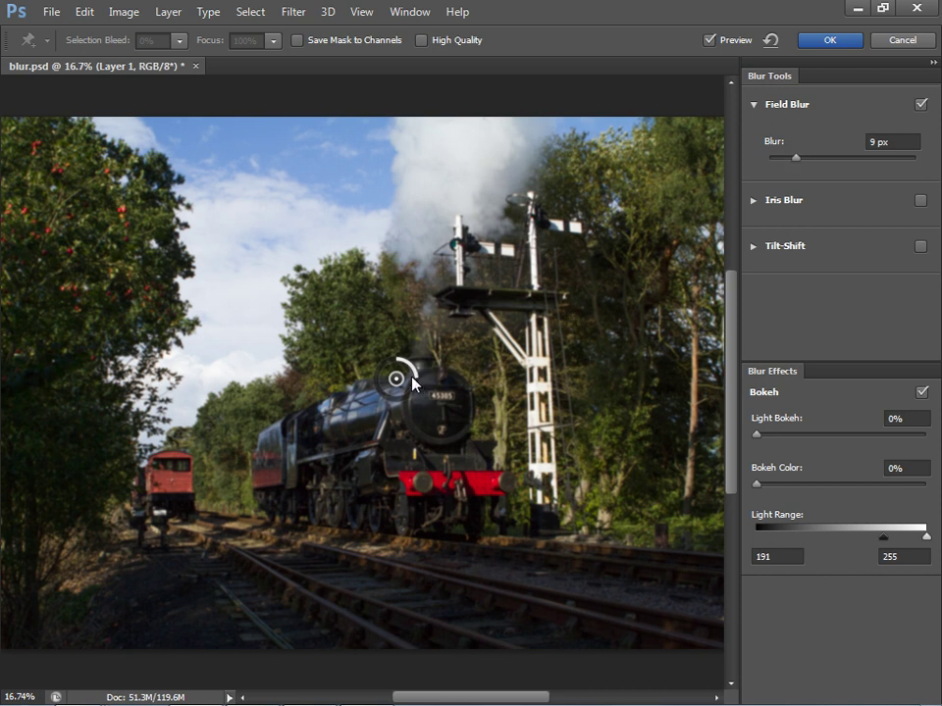
Raise the Field Blur ring to about 87 px and commit it to Layer 1
left_click_drag(416, 379, 406, 406)
left_click_drag(418, 383, 380, 385)
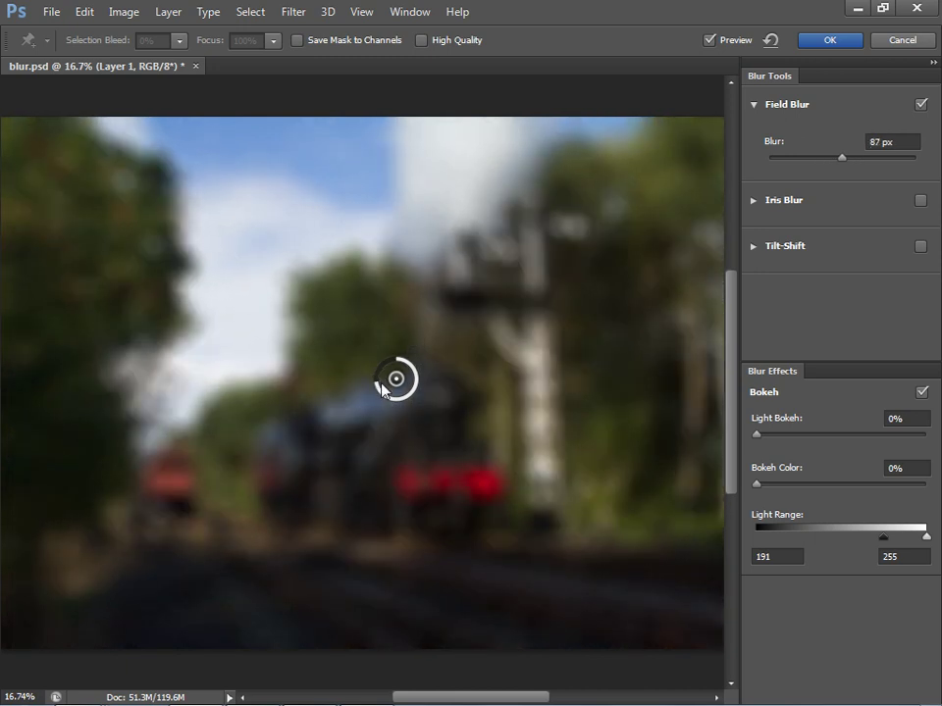
key("Escape")
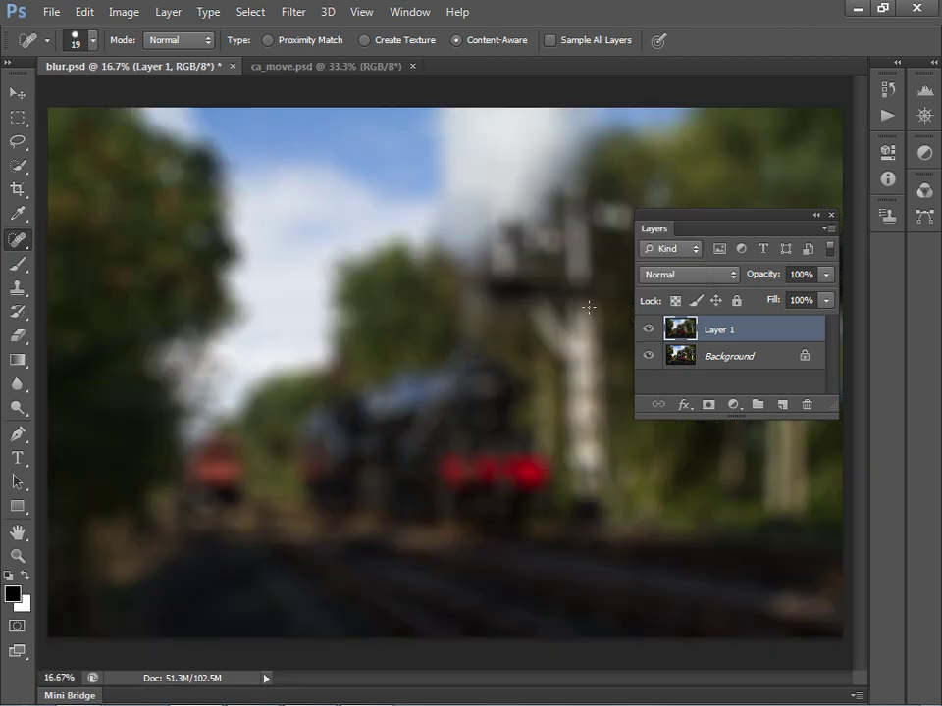
Duplicate the blurred Layer 1 repeatedly with Ctrl+J to enlarge the file
key("ctrl+j")
key("ctrl+j")
key("ctrl+j")
key("ctrl+j")
key("ctrl+j")
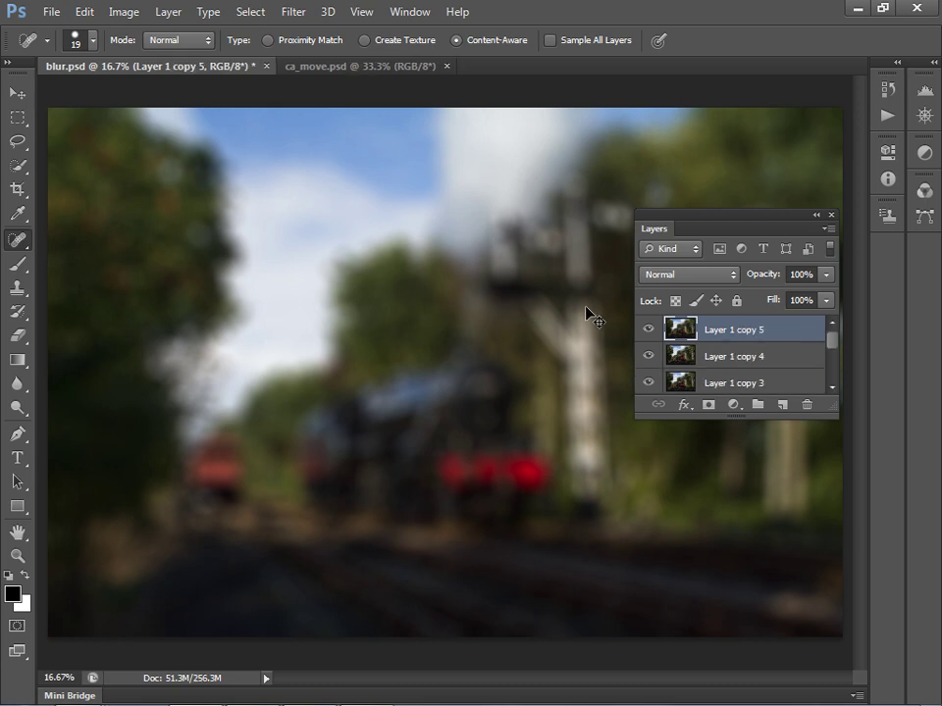
key("ctrl+j")
key("ctrl+j")
key("ctrl+j")
key("ctrl+j")
key("ctrl+j")
key("ctrl+j")
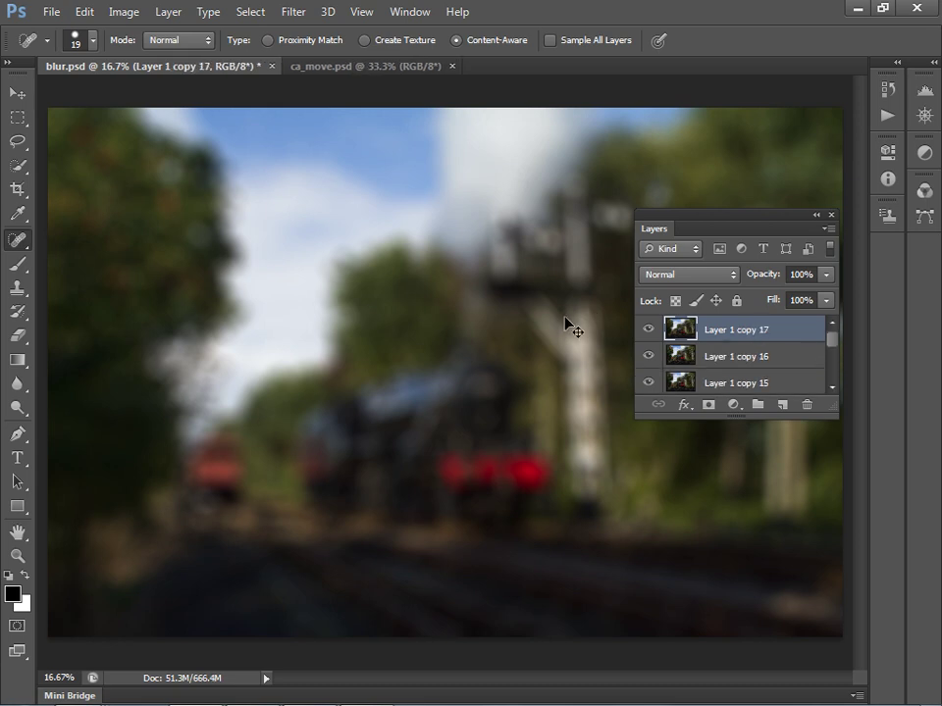
key("ctrl+j")
key("ctrl+j")
key("ctrl+j")
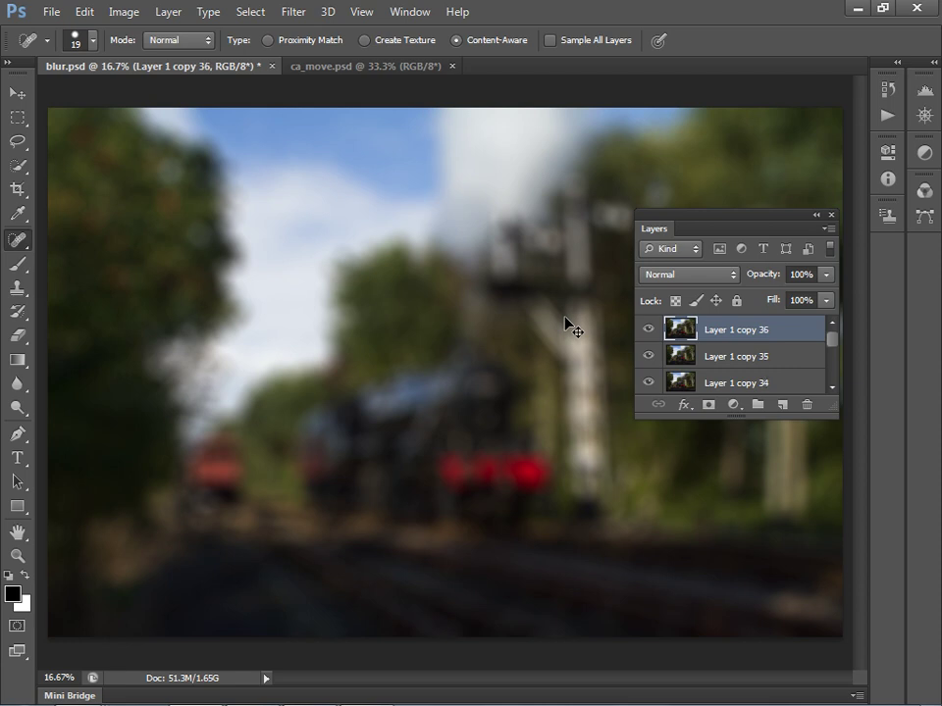
Save blur.psd and switch to ca_move.psd while it saves in the background
left_click(51, 12)
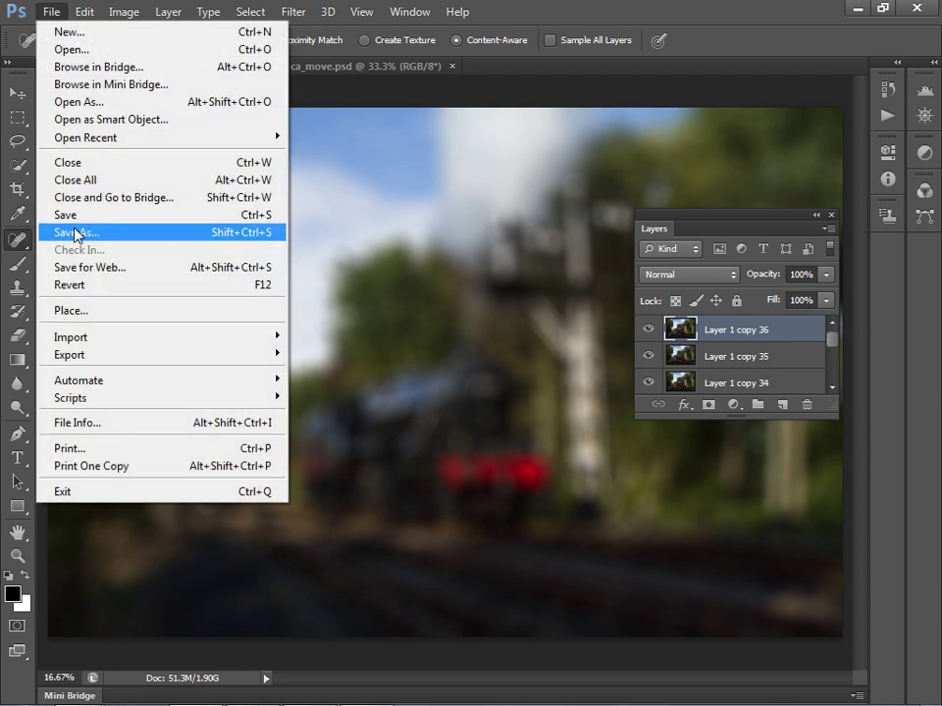
left_click(84, 215)
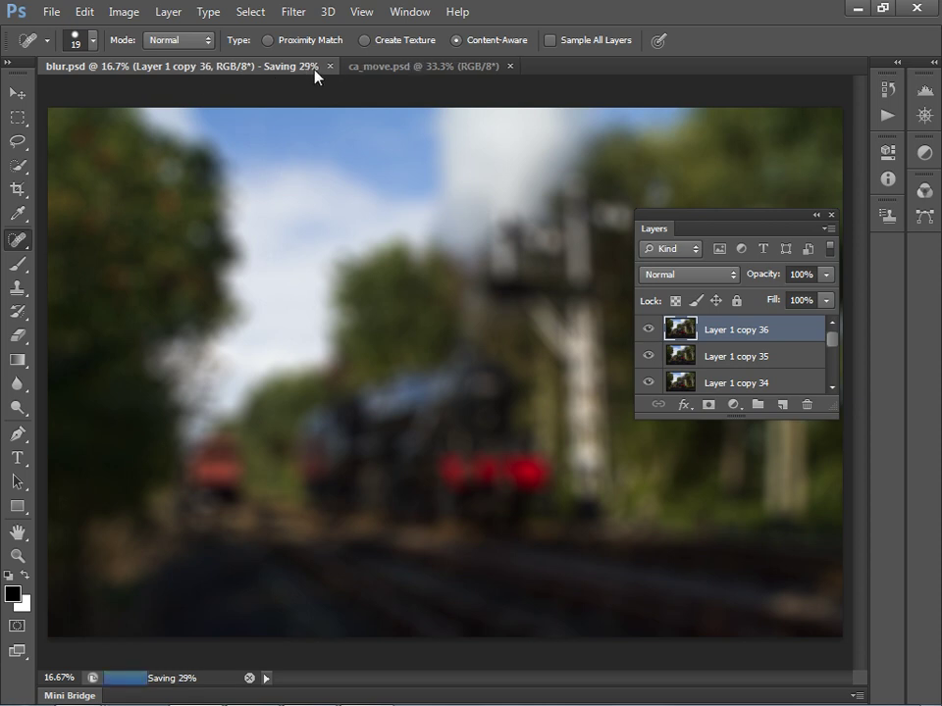
left_click(366, 68)
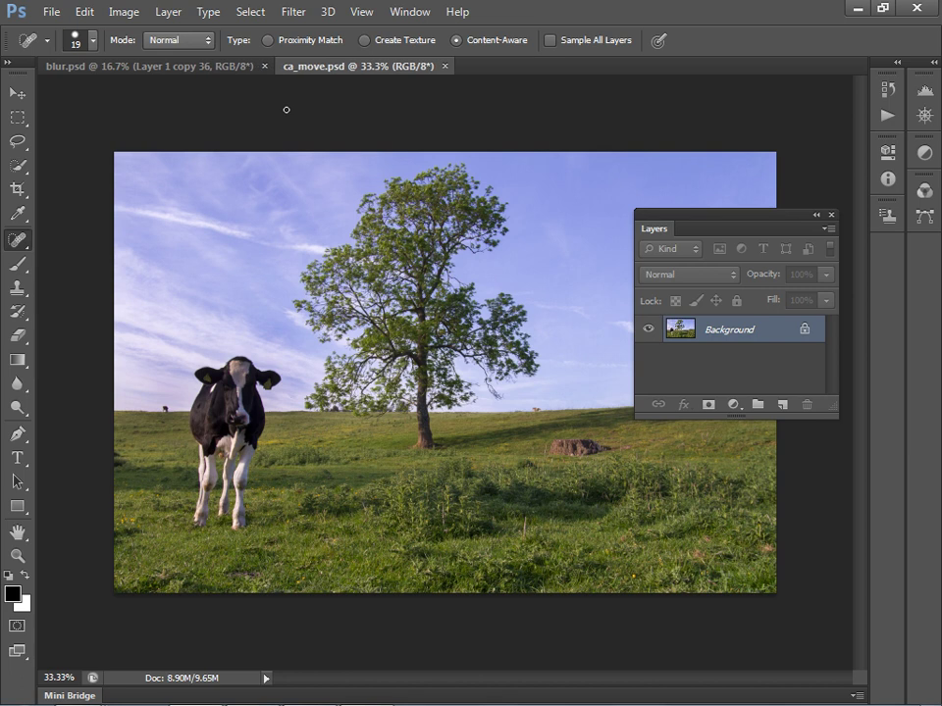
Move the Layers panel off the photo and lasso a selection around the cow
key("shift+j")
key("shift+j")
key("shift+j")
left_click_drag(663, 231, 681, 600)
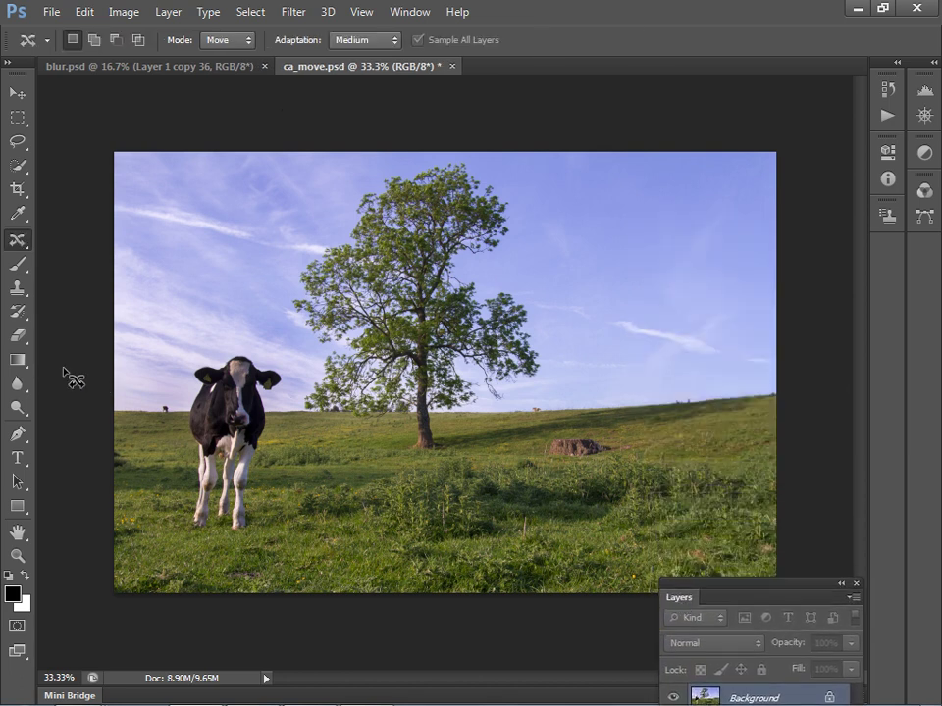
left_click(17, 143)
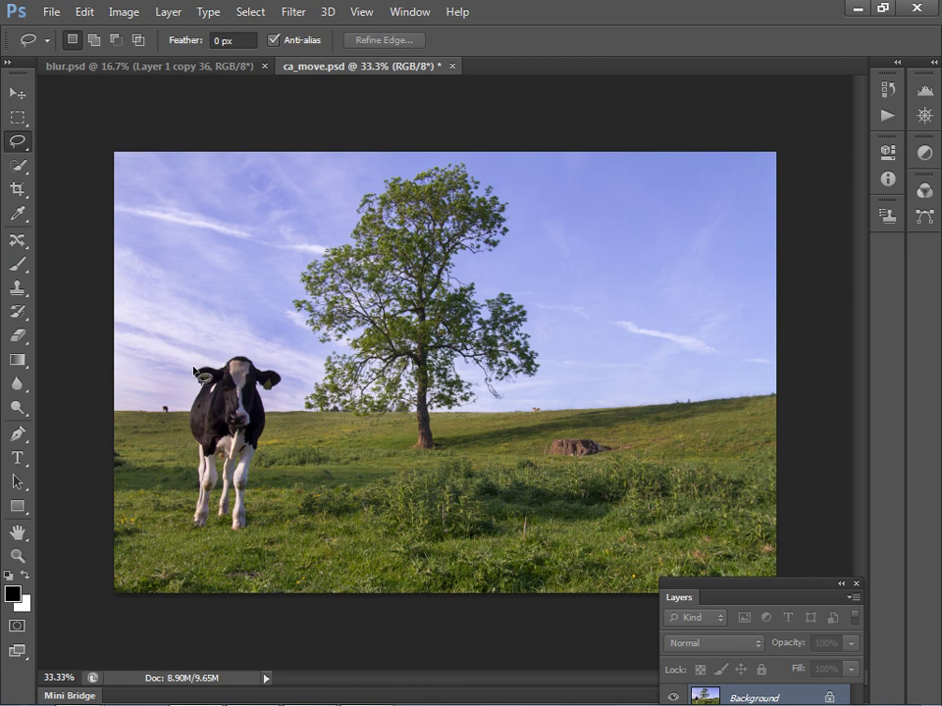
mouse_move(193, 363)
left_mouse_down()
mouse_move(192, 508)
mouse_move(211, 540)
mouse_move(245, 520)
mouse_move(263, 422)
mouse_move(285, 373)
mouse_move(260, 352)
mouse_move(230, 349)
mouse_move(202, 365)
left_mouse_up()
Drag the cow to the right side with the Content-Aware Move Tool, then deselect
left_click(17, 241)
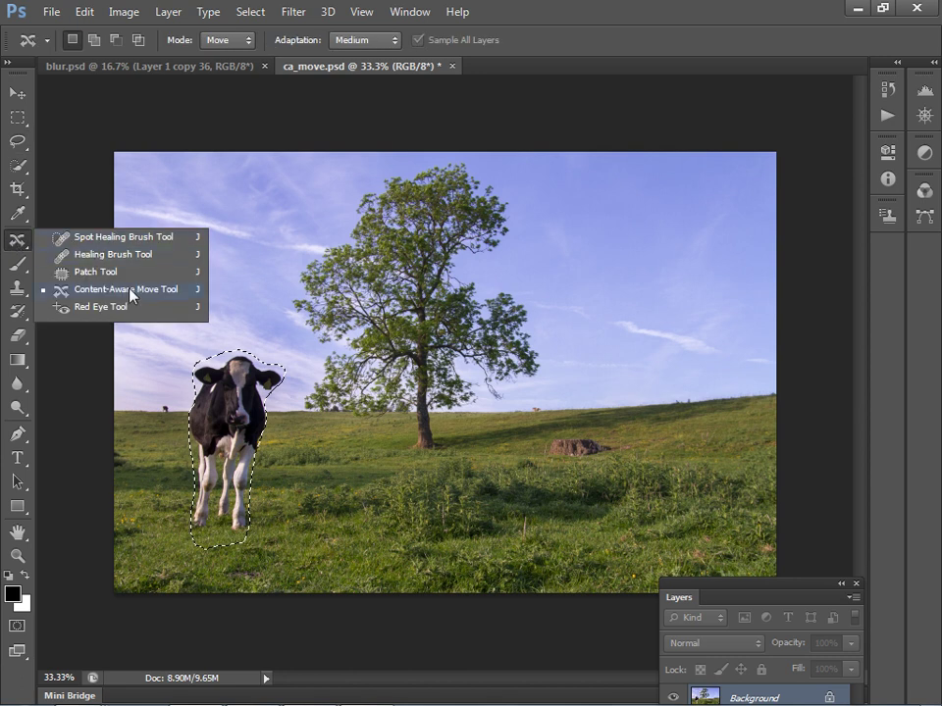
left_click(131, 295)
left_click_drag(232, 394, 654, 389)
left_click_drag(648, 400, 641, 399)
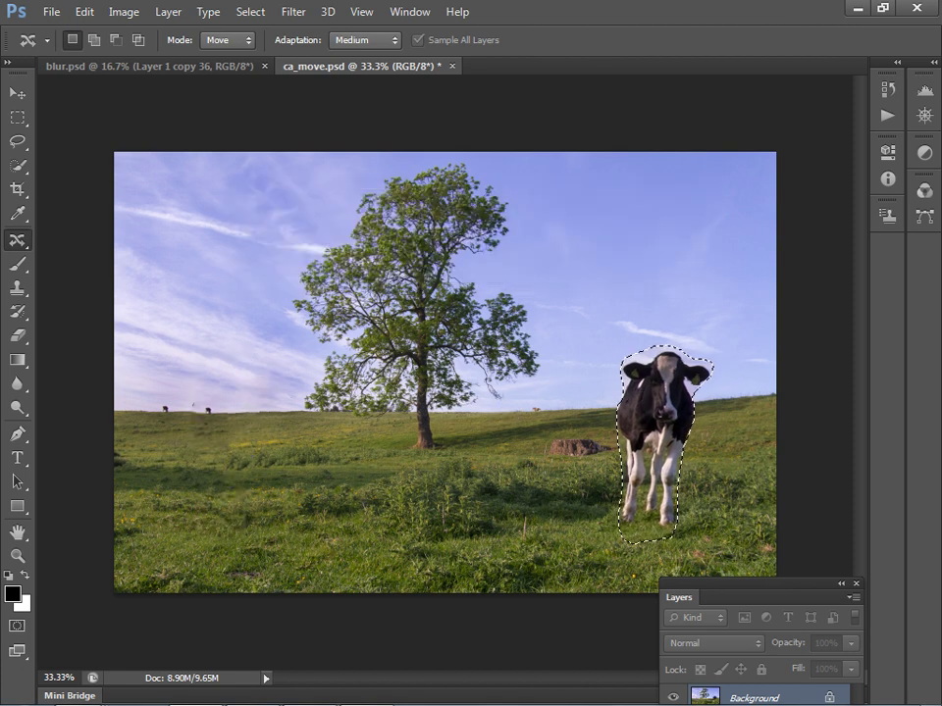
key("ctrl+d")
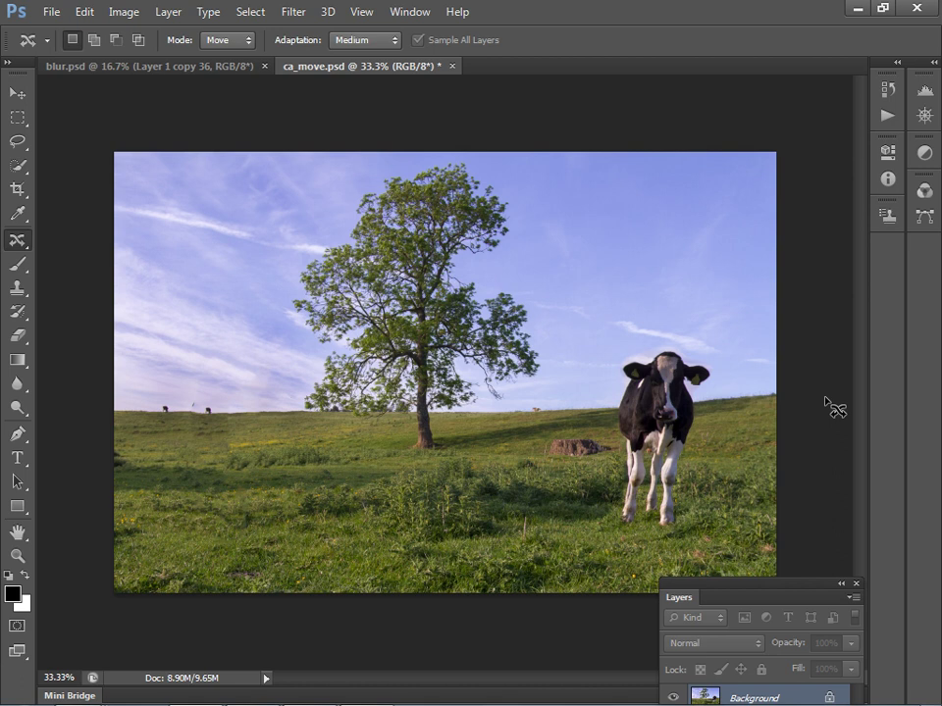
In Extend mode, lasso the tree base and stretch it down about 1.14 cm, then deselect
left_click(248, 42)
left_click(227, 75)
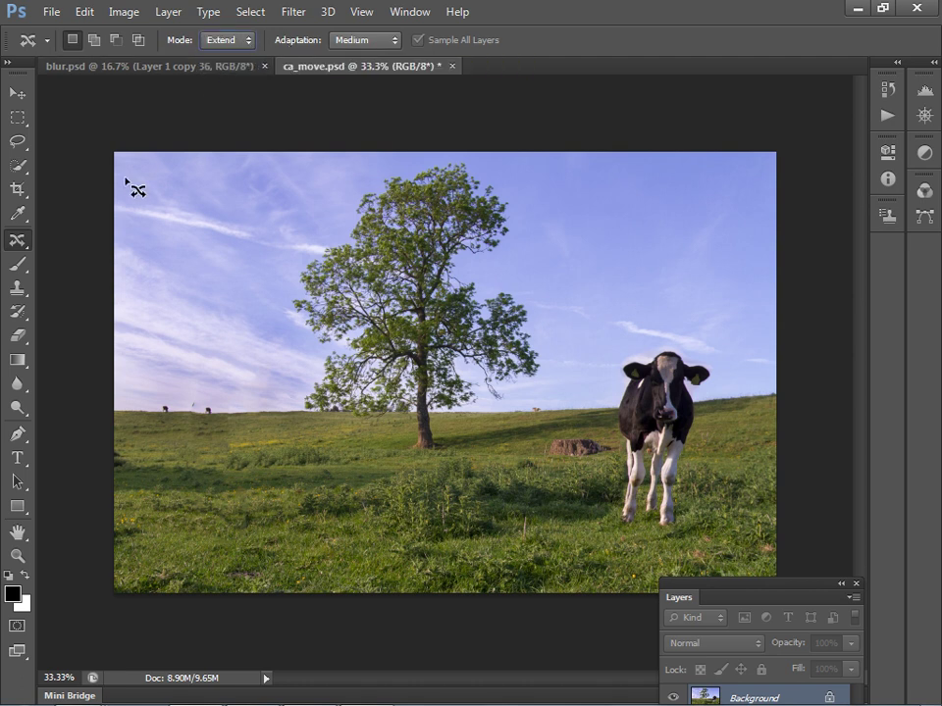
left_click(18, 141)
mouse_move(408, 414)
left_mouse_down()
mouse_move(405, 465)
mouse_move(444, 456)
mouse_move(446, 420)
mouse_move(410, 416)
left_mouse_up()
left_click(19, 243)
left_click_drag(424, 439, 424, 460)
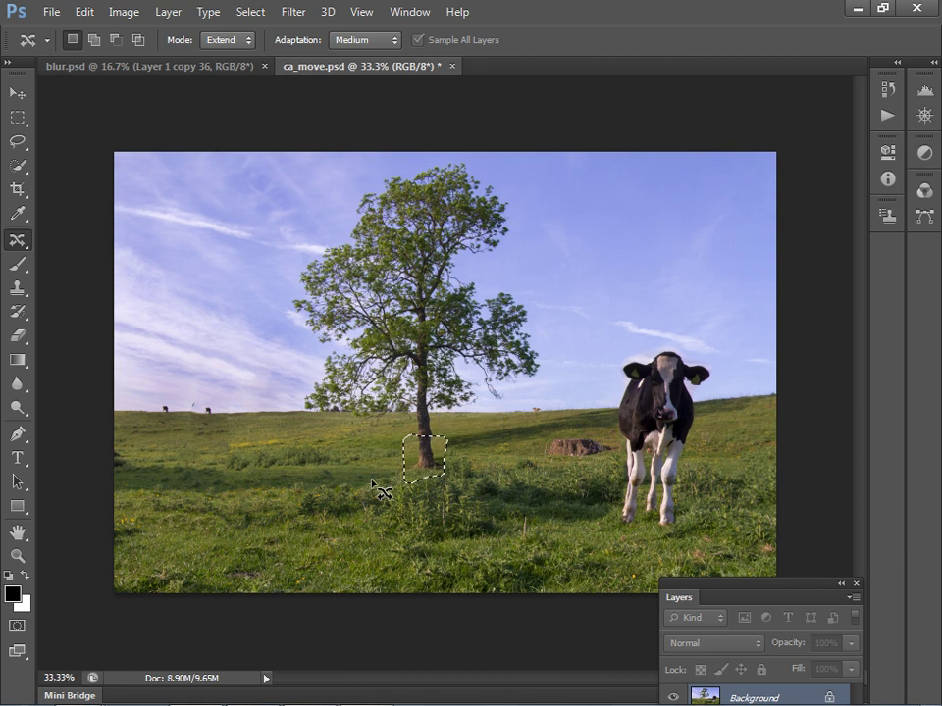
key("ctrl+d")
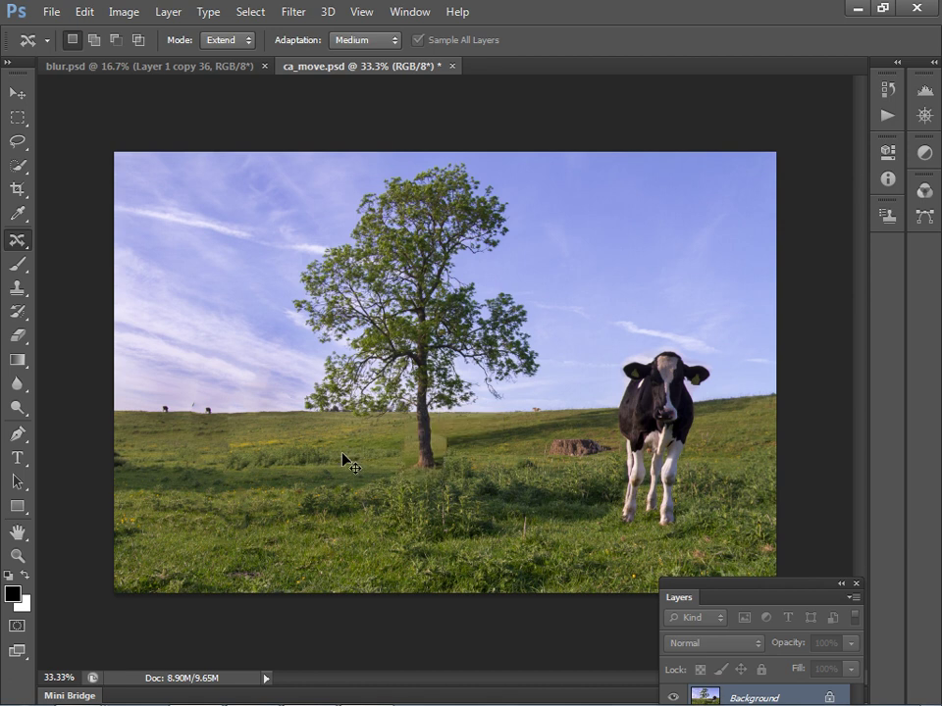
Patch out the rock beside the cow with the Content-Aware Patch Tool, then deselect
left_click(16, 241)
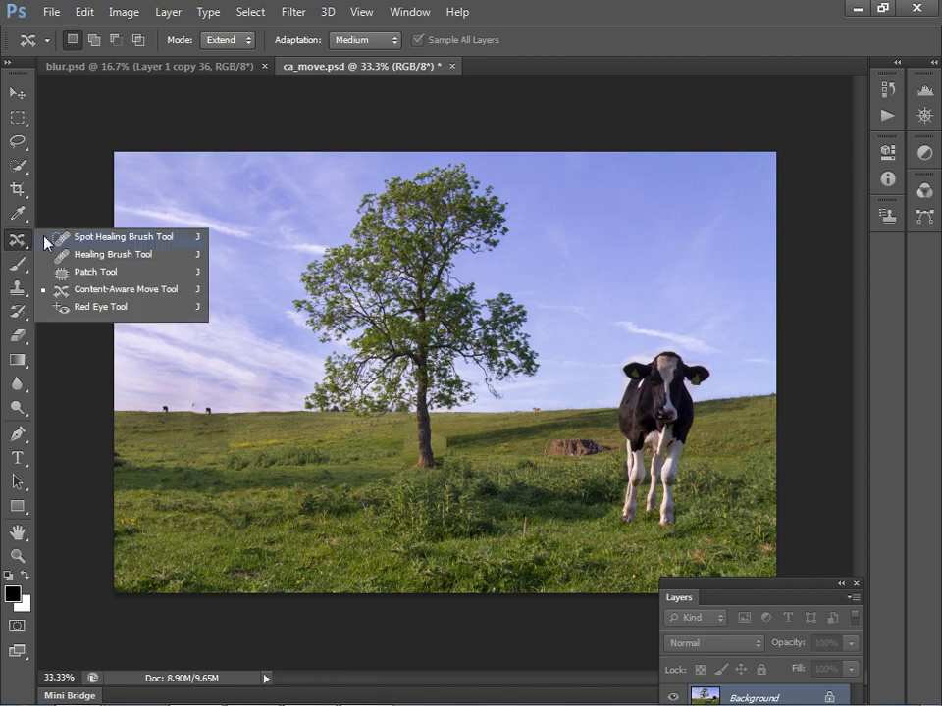
left_click(96, 272)
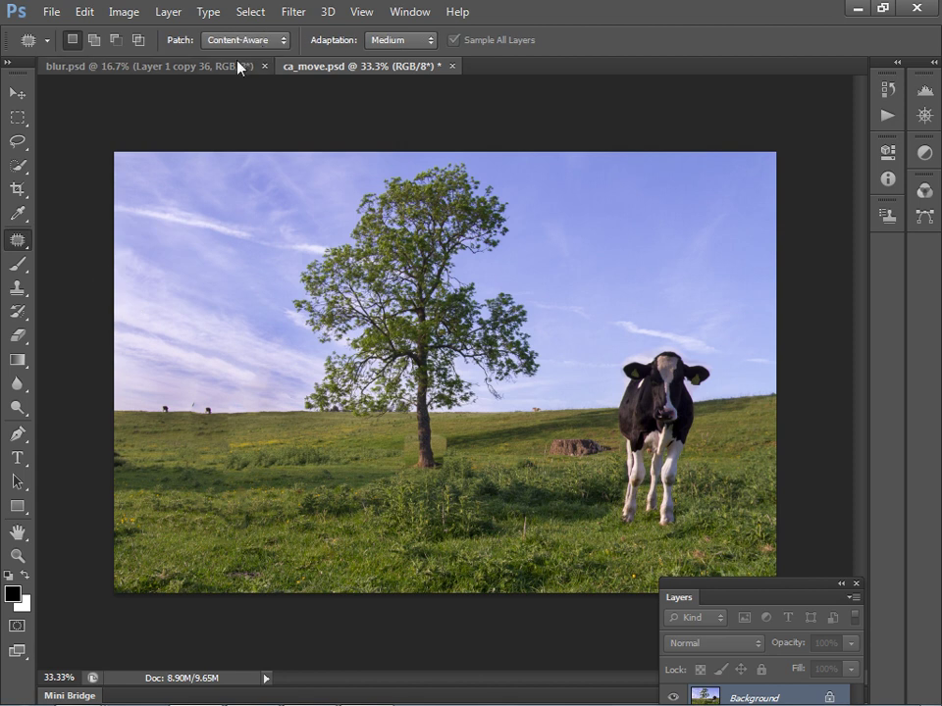
mouse_move(542, 464)
left_mouse_down()
mouse_move(616, 457)
mouse_move(607, 440)
mouse_move(586, 437)
mouse_move(562, 452)
mouse_move(172, 444)
mouse_move(188, 449)
left_mouse_up()
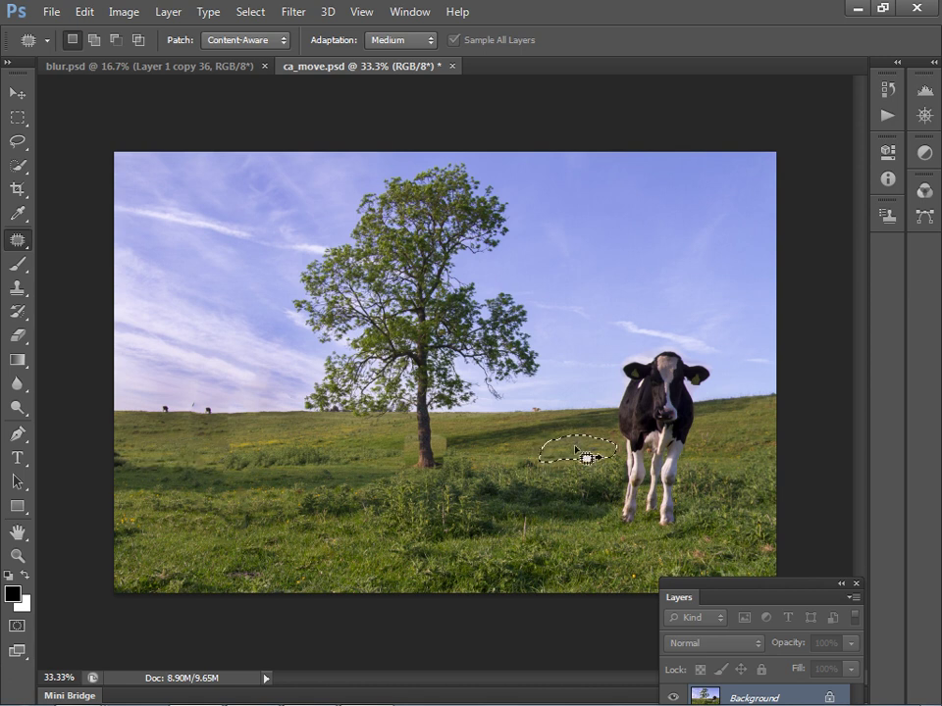
key("ctrl+d")
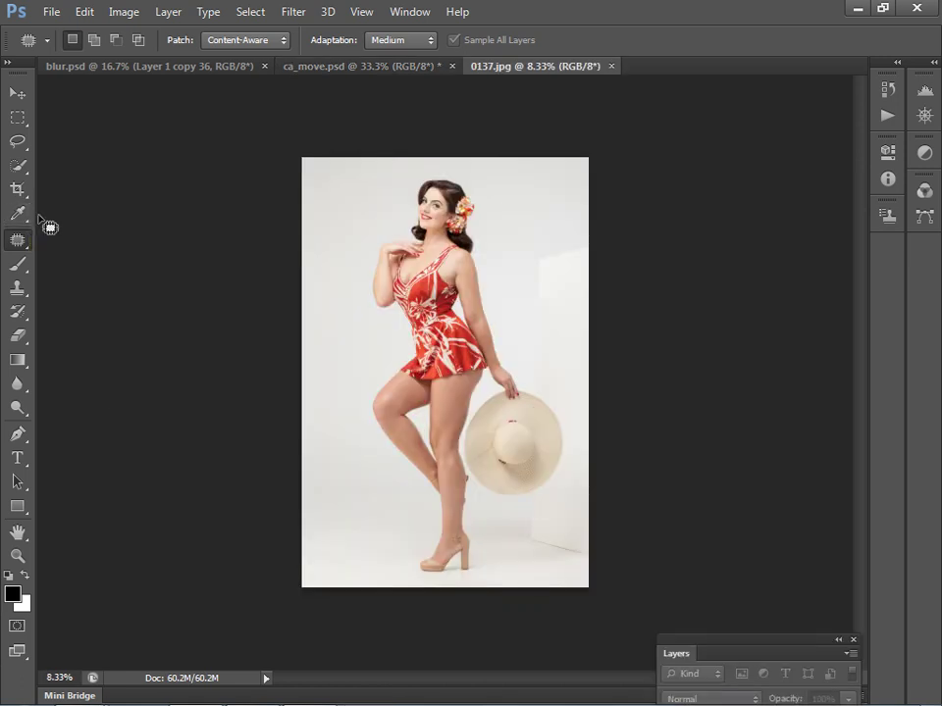
Crop 0137.jpg to a tilted frame around the woman, commit it, then drag a corner to re-edit
left_click(16, 189)
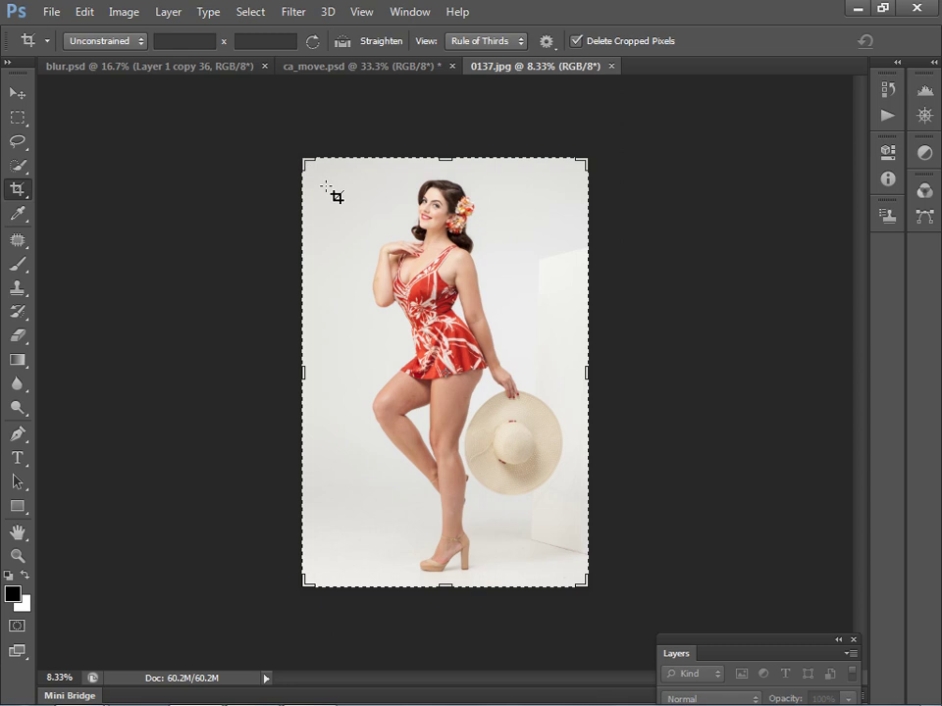
left_click_drag(585, 160, 544, 202)
left_click_drag(340, 371, 328, 368)
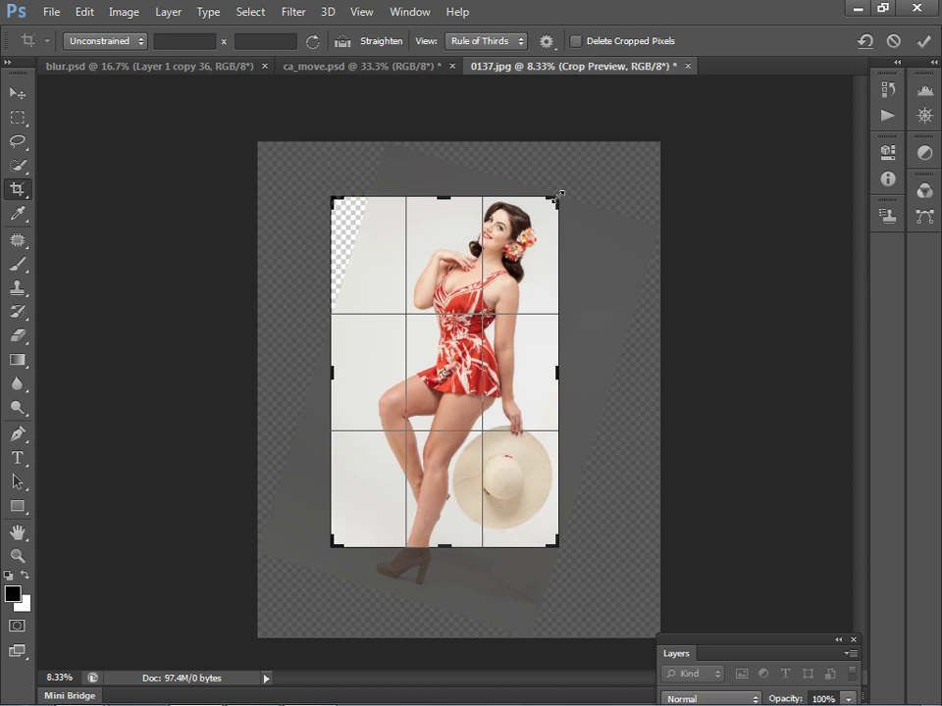
left_click_drag(560, 196, 558, 227)
key("Return")
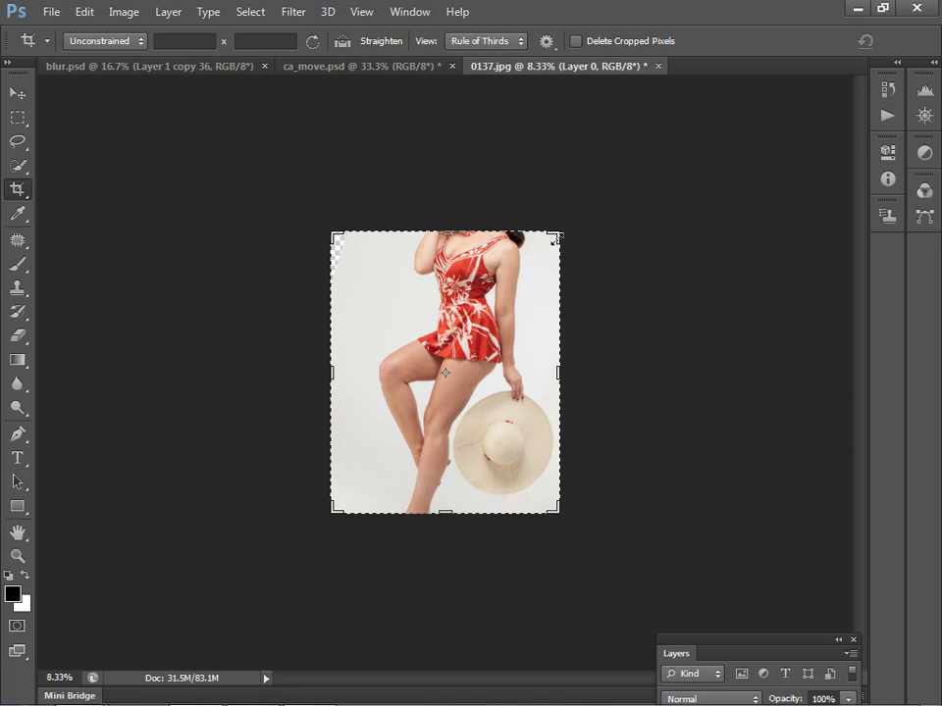
left_click_drag(555, 235, 565, 194)
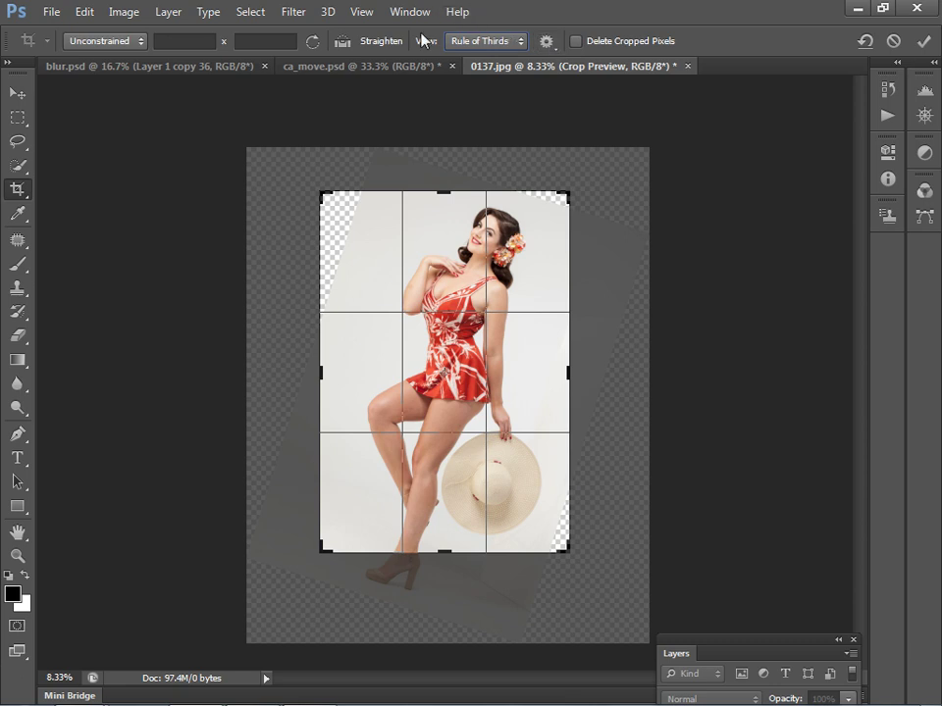
Set the crop overlay to Grid, then to Golden Spiral
left_click(518, 43)
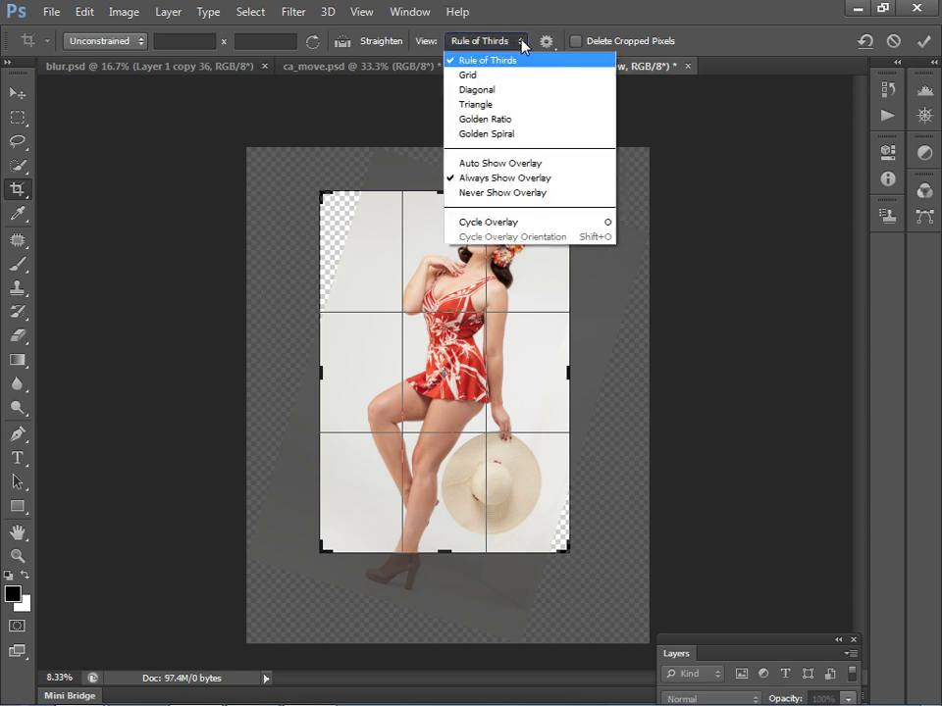
left_click(507, 87)
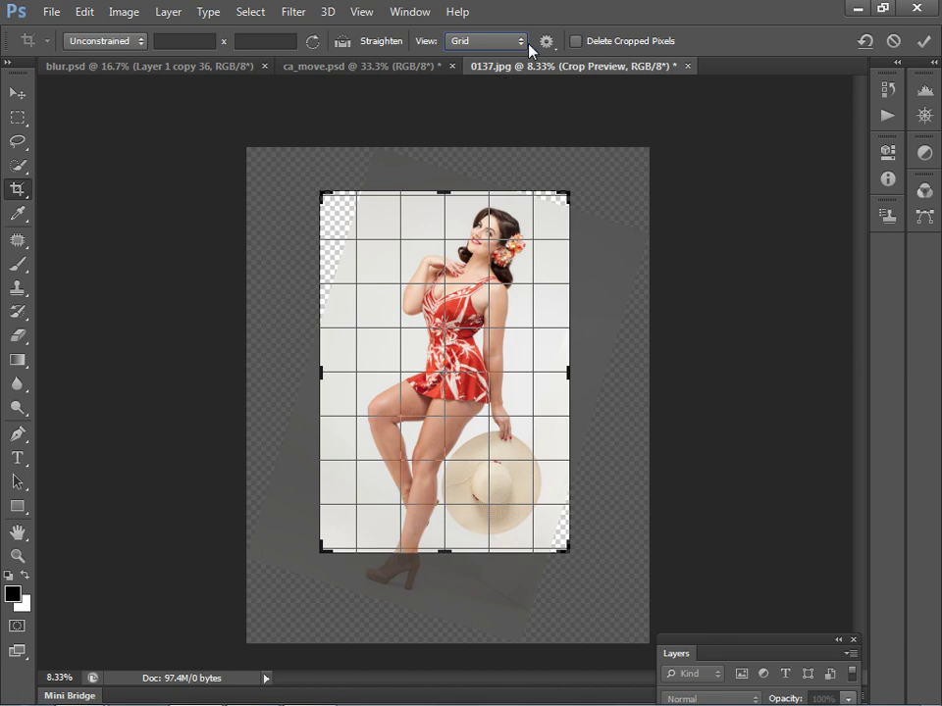
left_click(520, 42)
left_click(490, 135)
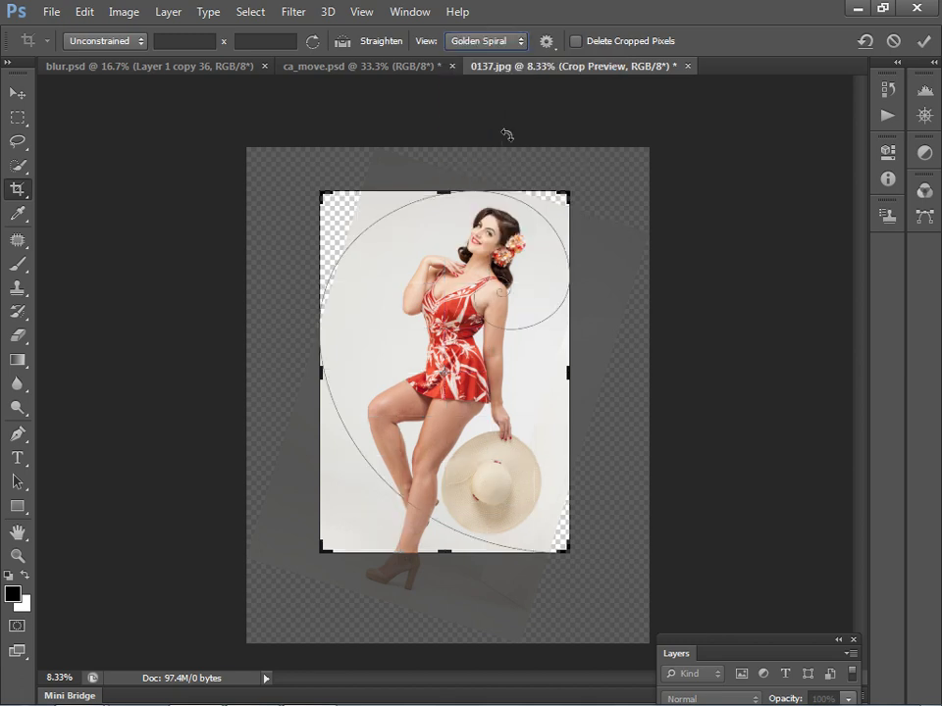
Turn on Use Classic Mode for cropping and commit the tilted crop
left_click(548, 44)
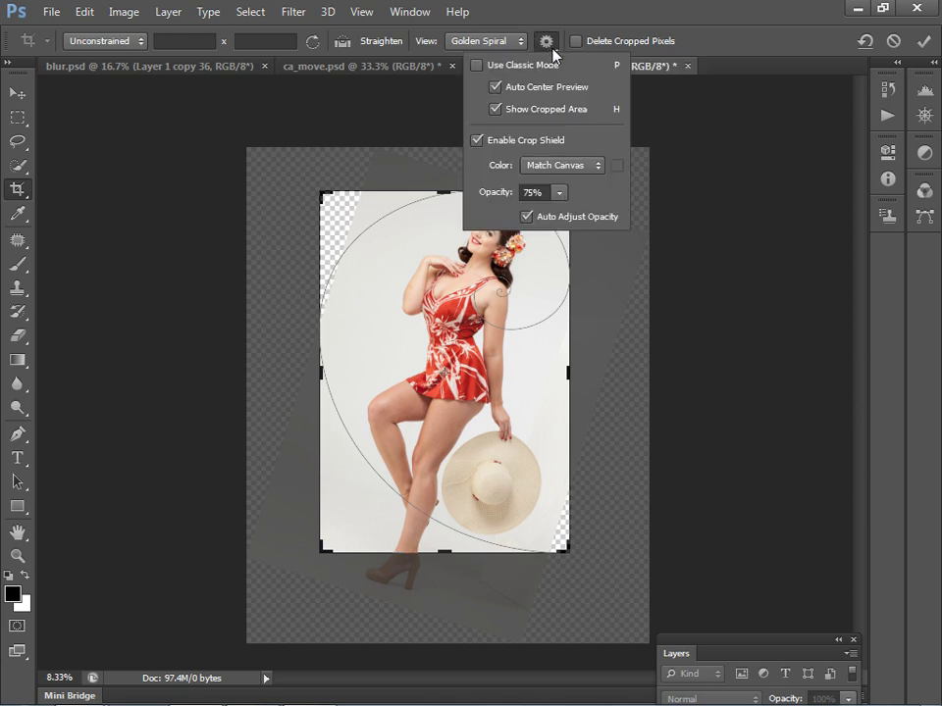
left_click(479, 65)
key("ctrl+alt+z")
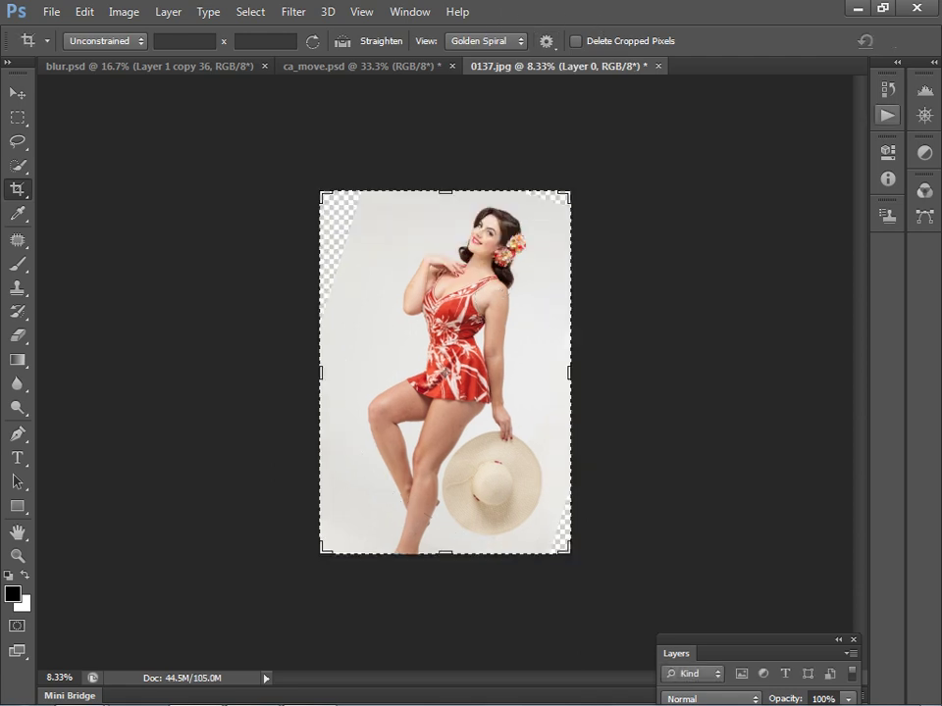
Revert 0137.jpg to its opened state, then swirl the woman with Liquify's Forward Warp
left_click(888, 88)
left_click(785, 103)
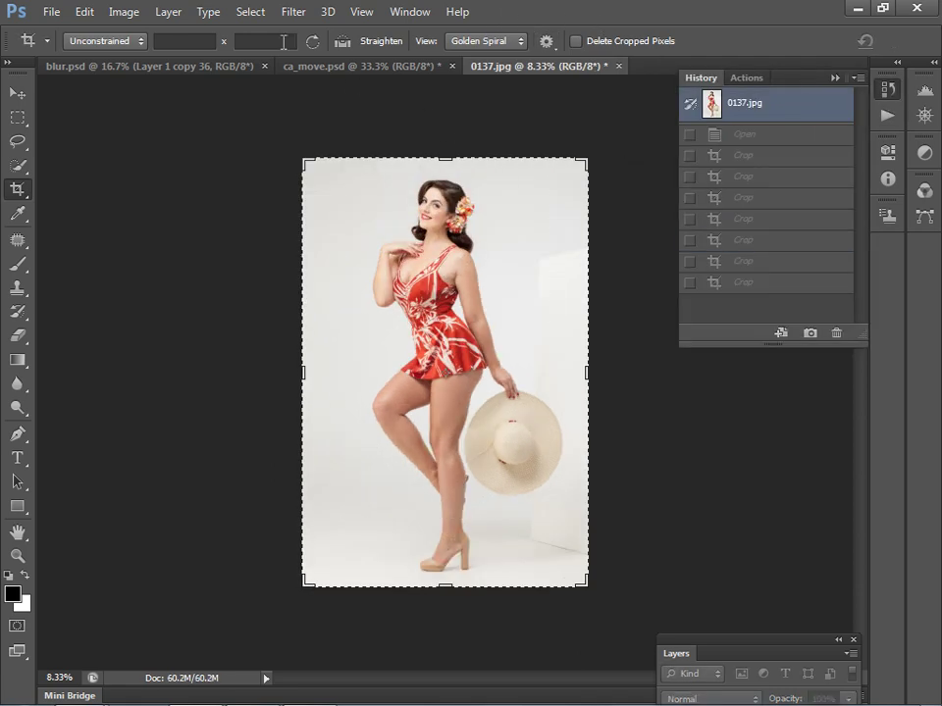
left_click(291, 12)
left_click(312, 137)
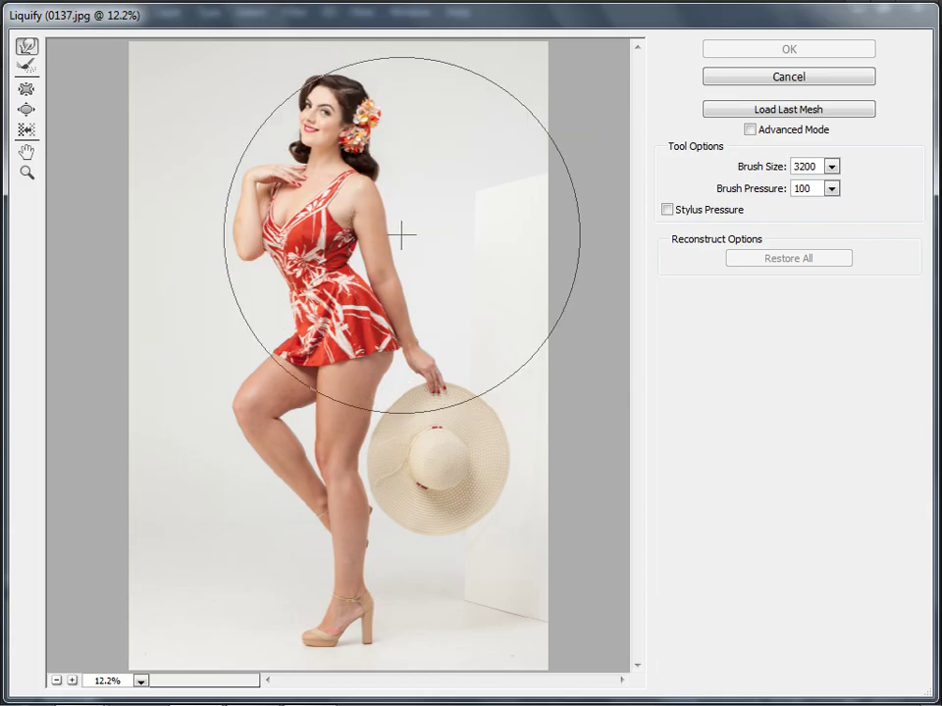
left_click_drag(402, 234, 454, 230)
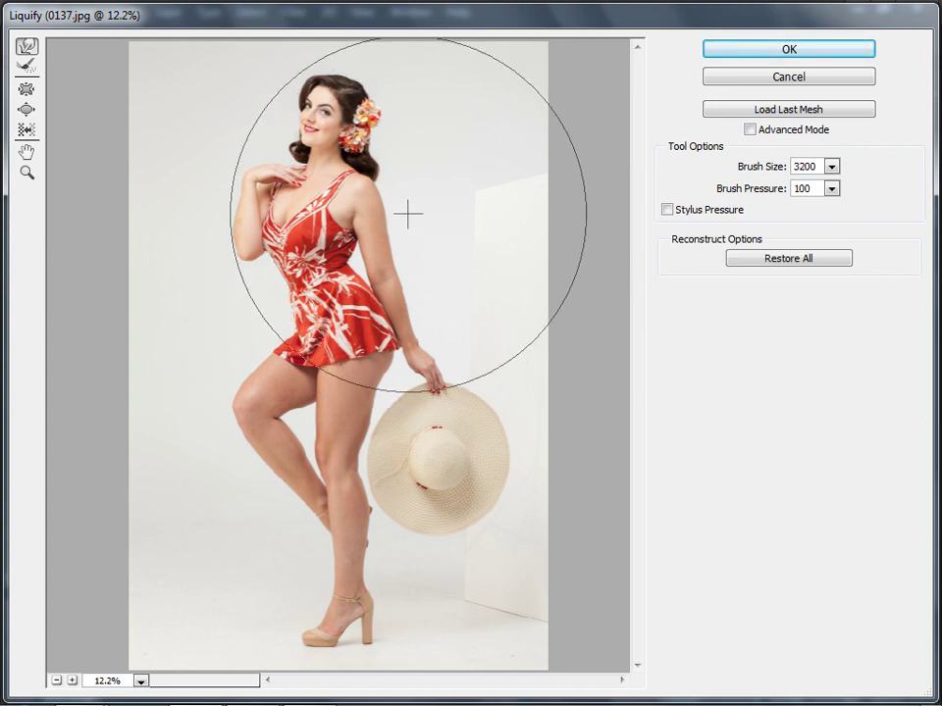
left_click_drag(391, 162, 206, 127)
left_click_drag(310, 172, 256, 204)
mouse_move(274, 494)
left_mouse_down()
mouse_move(357, 473)
mouse_move(344, 477)
mouse_move(305, 328)
mouse_move(376, 234)
mouse_move(280, 335)
mouse_move(322, 280)
mouse_move(294, 326)
mouse_move(217, 370)
mouse_move(248, 448)
mouse_move(223, 423)
mouse_move(290, 282)
mouse_move(248, 269)
mouse_move(447, 312)
mouse_move(431, 381)
mouse_move(423, 196)
mouse_move(243, 380)
mouse_move(321, 407)
mouse_move(412, 403)
mouse_move(327, 317)
left_mouse_up()
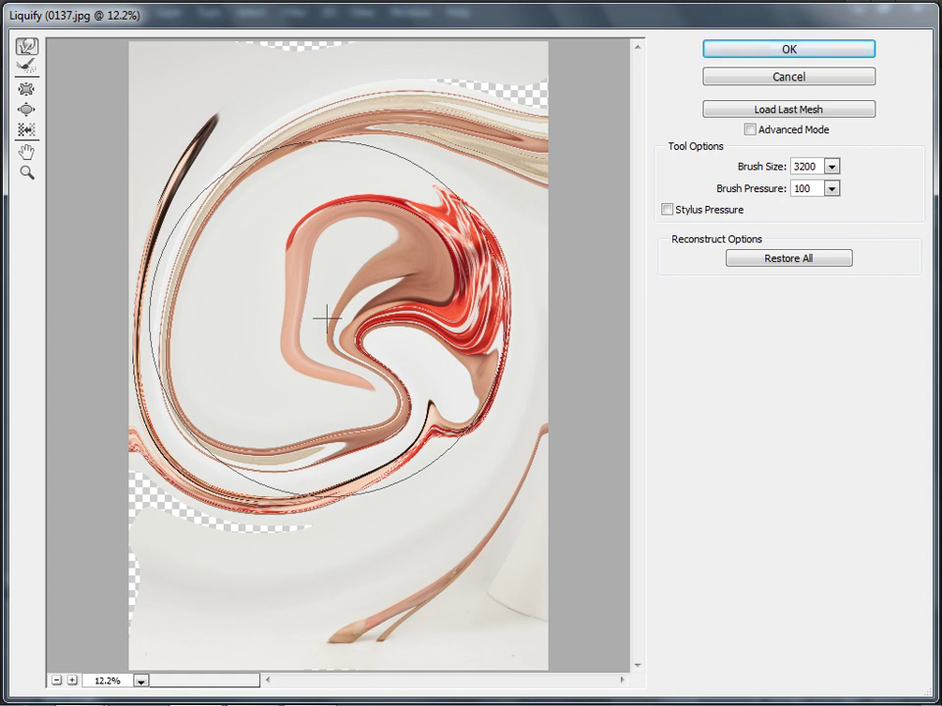
Raise the Liquify brush size to 15000, then step it down to about 1500
left_click(747, 170)
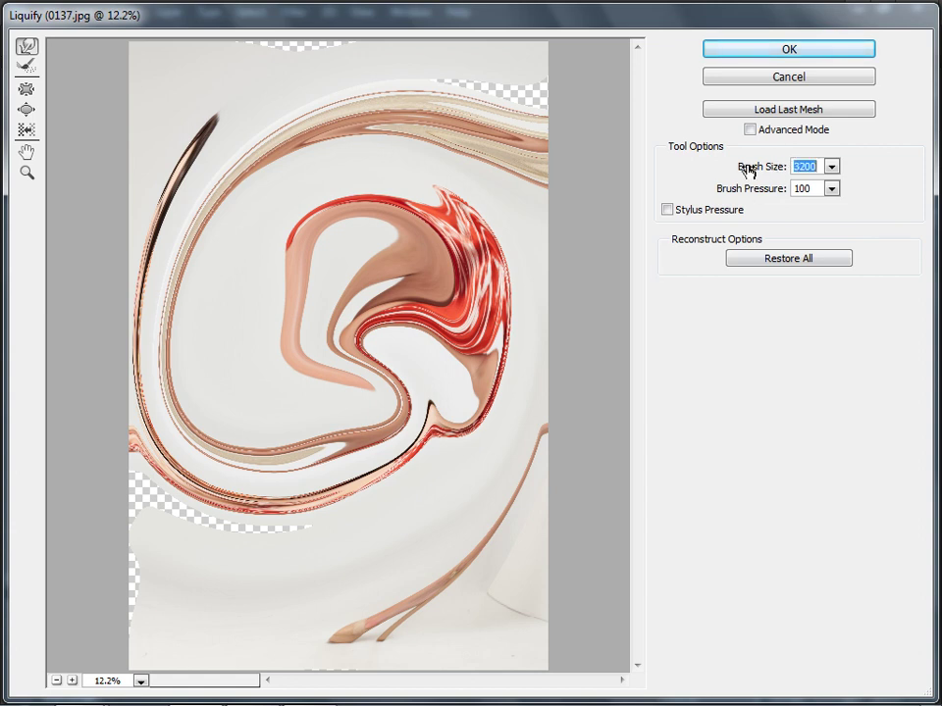
left_click(832, 167)
left_click_drag(763, 203, 863, 201)
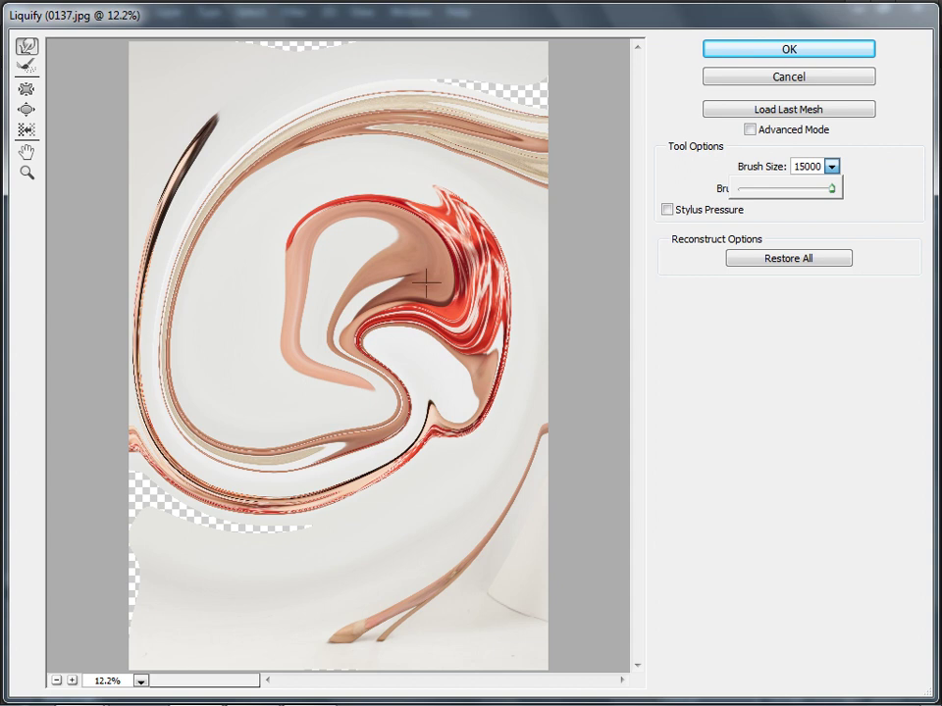
left_click(341, 278)
key("bracketleft")
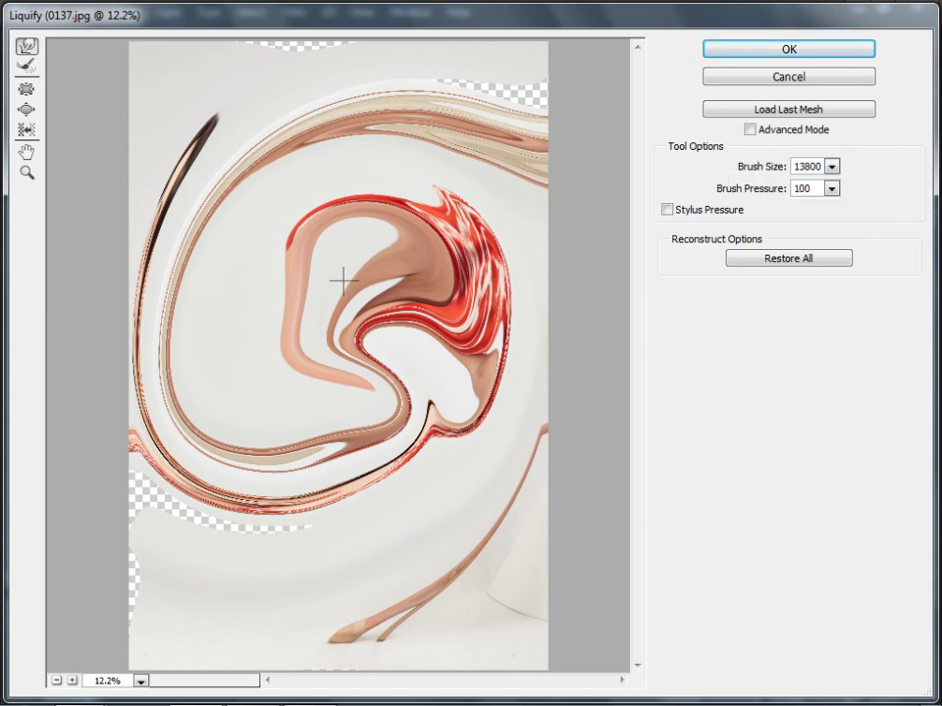
key("bracketleft")
key("bracketleft")
key("bracketleft")
key("bracketleft")
key("bracketleft")
key("bracketleft")
key("bracketleft")
key("bracketleft")
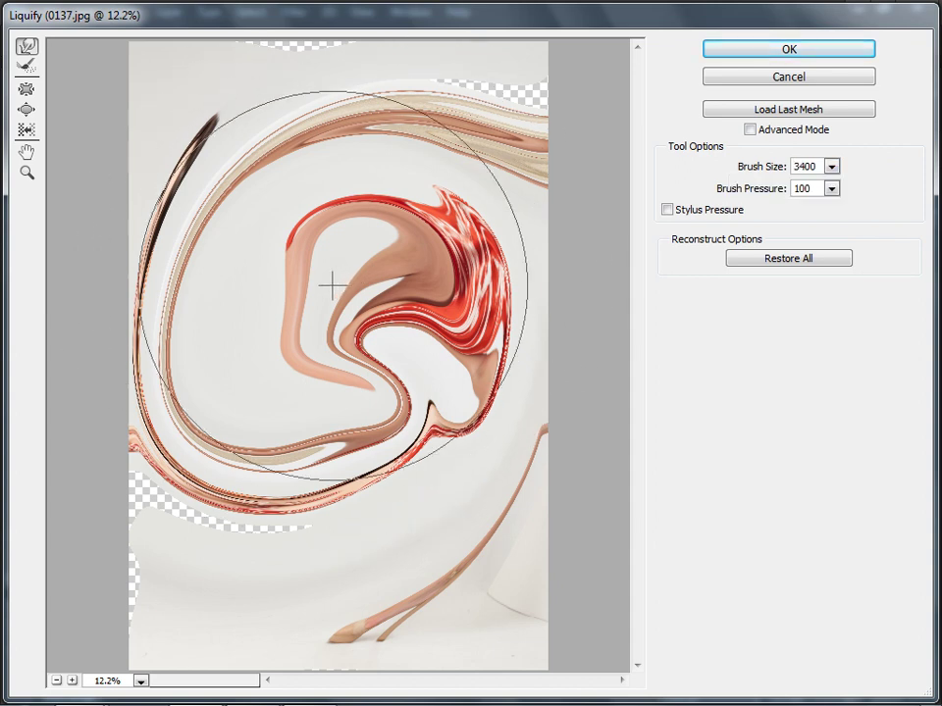
key("bracketright")
key("bracketright")
key("bracketright")
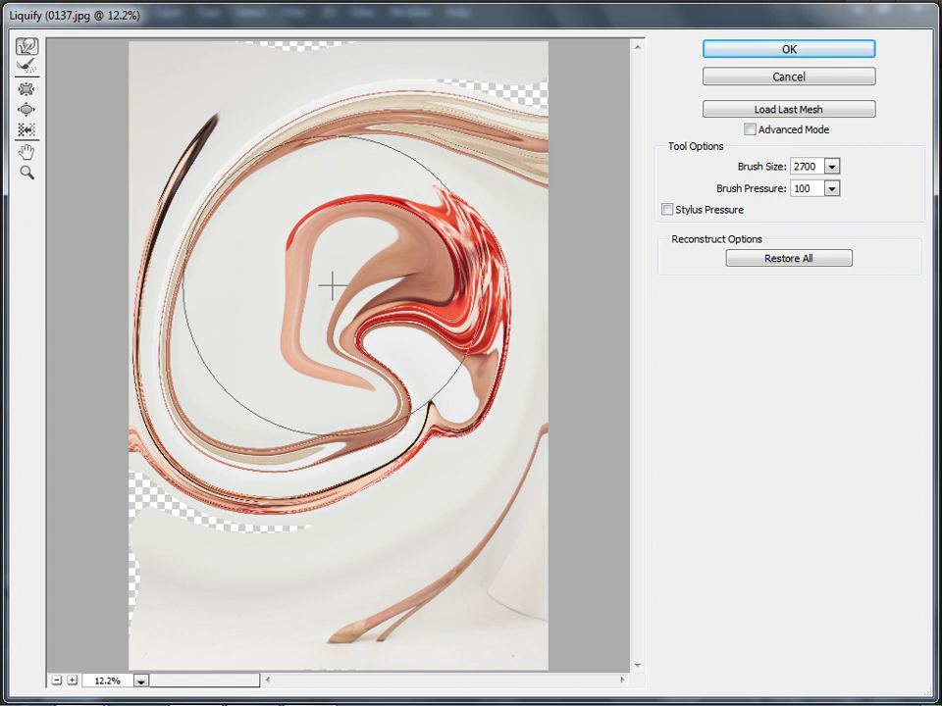
key("bracketleft")
key("bracketleft")
key("bracketleft")
key("bracketleft")
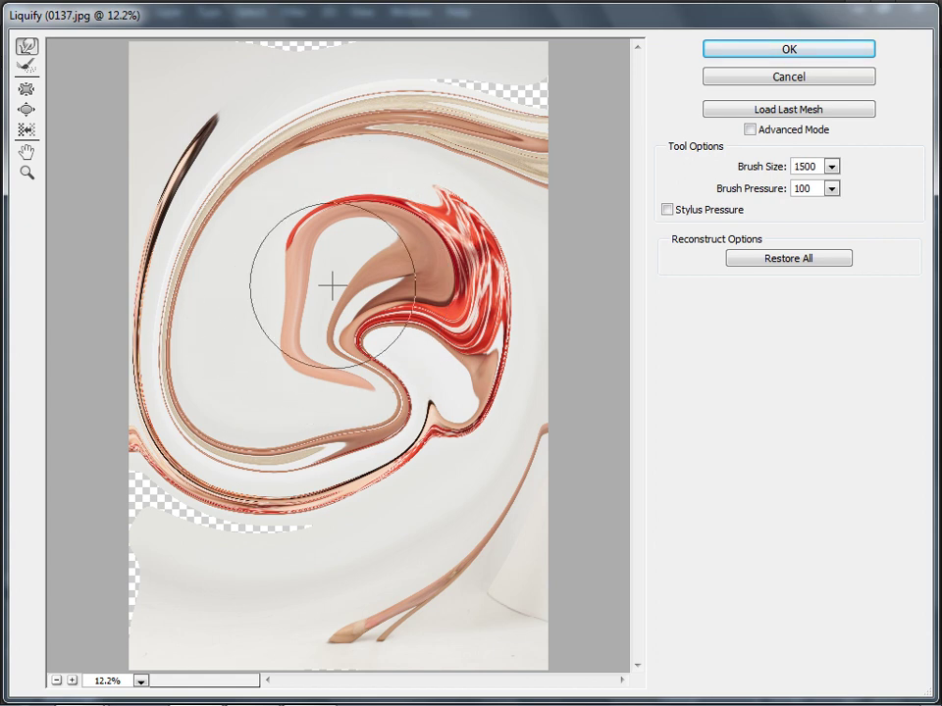
Cancel the Liquify warp and show the Actions panel beside the photo
left_click(820, 79)
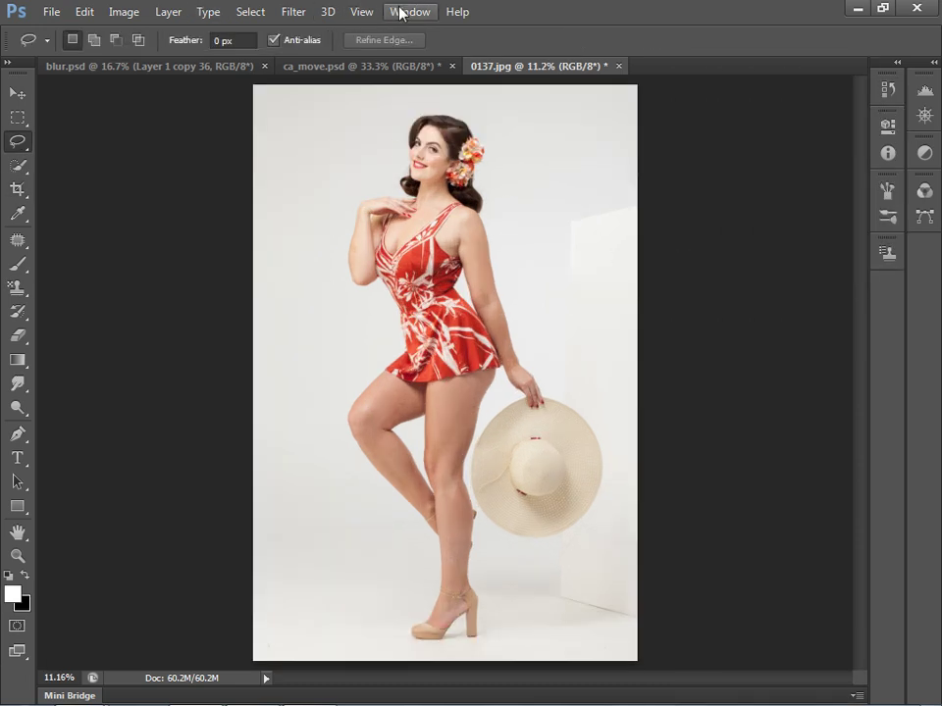
left_click(407, 11)
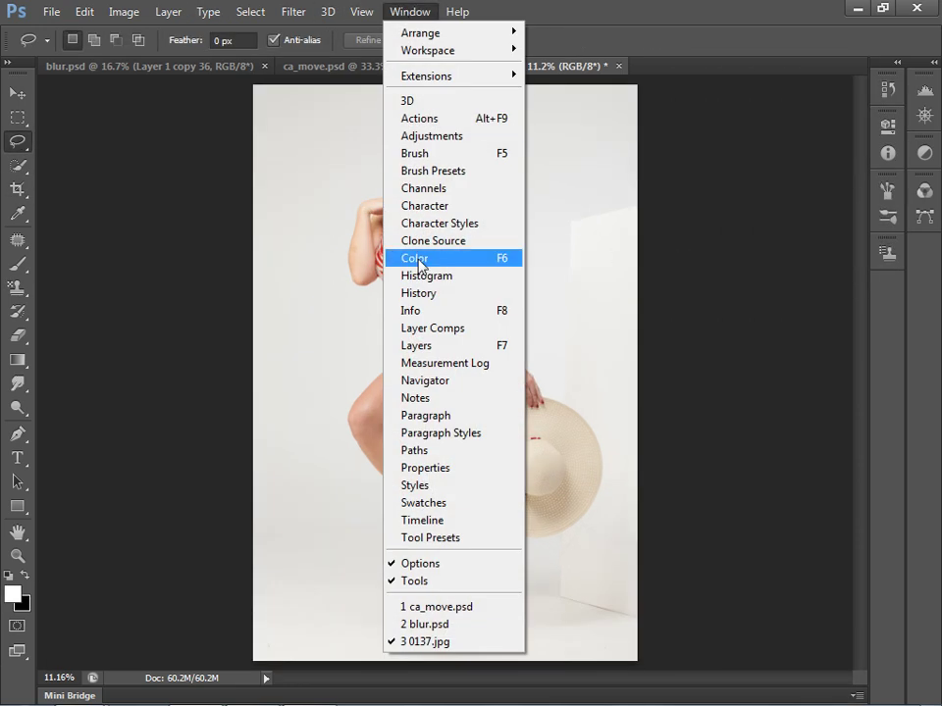
left_click(432, 118)
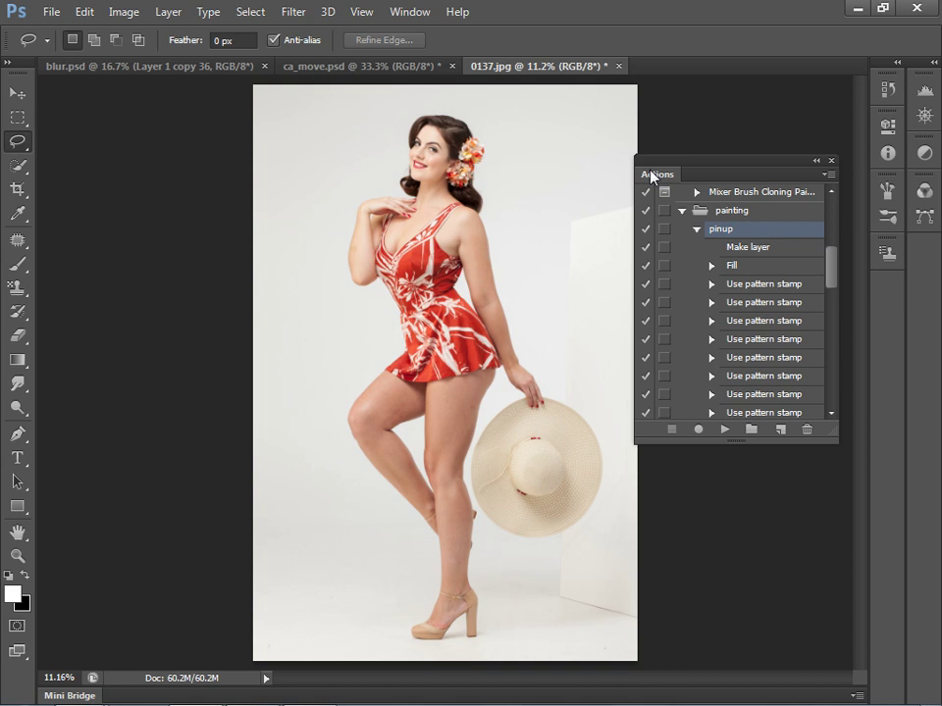
left_click_drag(651, 175, 624, 149)
Enable Allow Tool Recording and play the pinup action on the photo
left_click(801, 149)
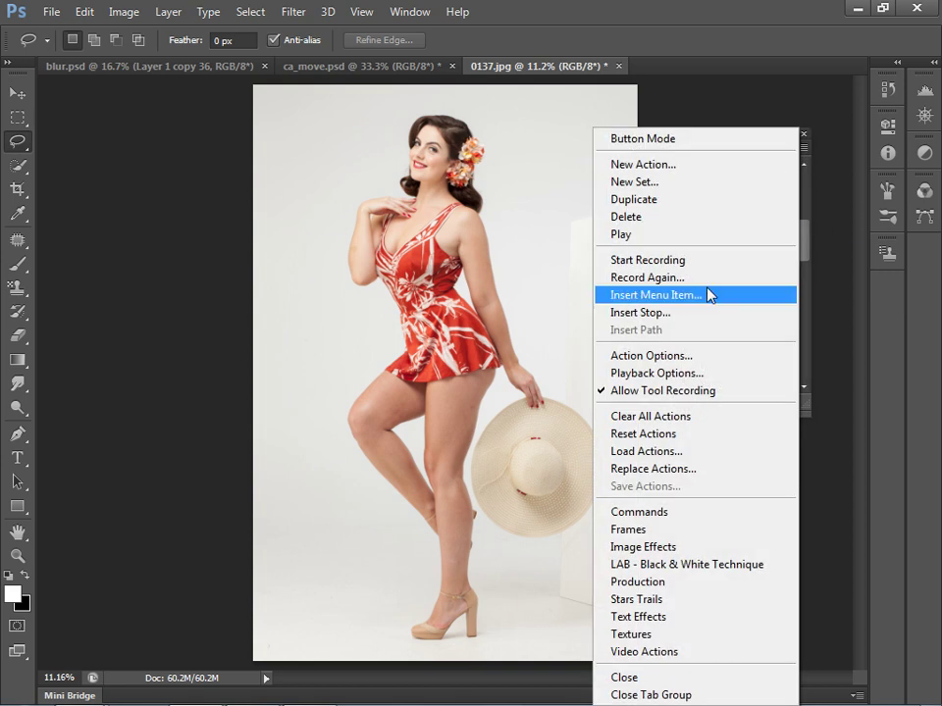
left_click(812, 370)
left_click_drag(803, 241, 802, 376)
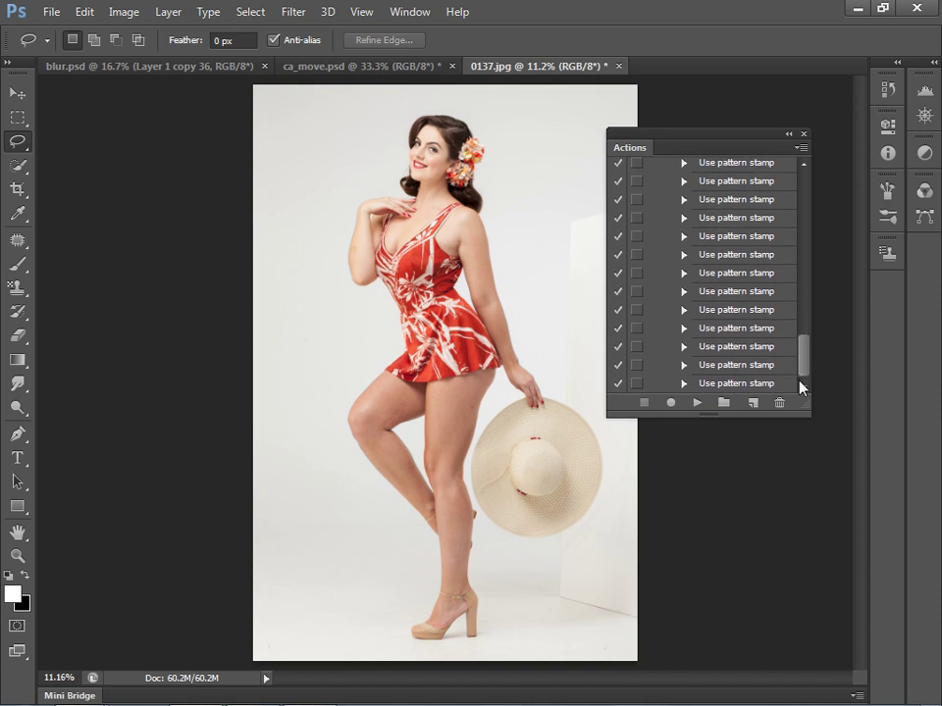
left_click(698, 406)
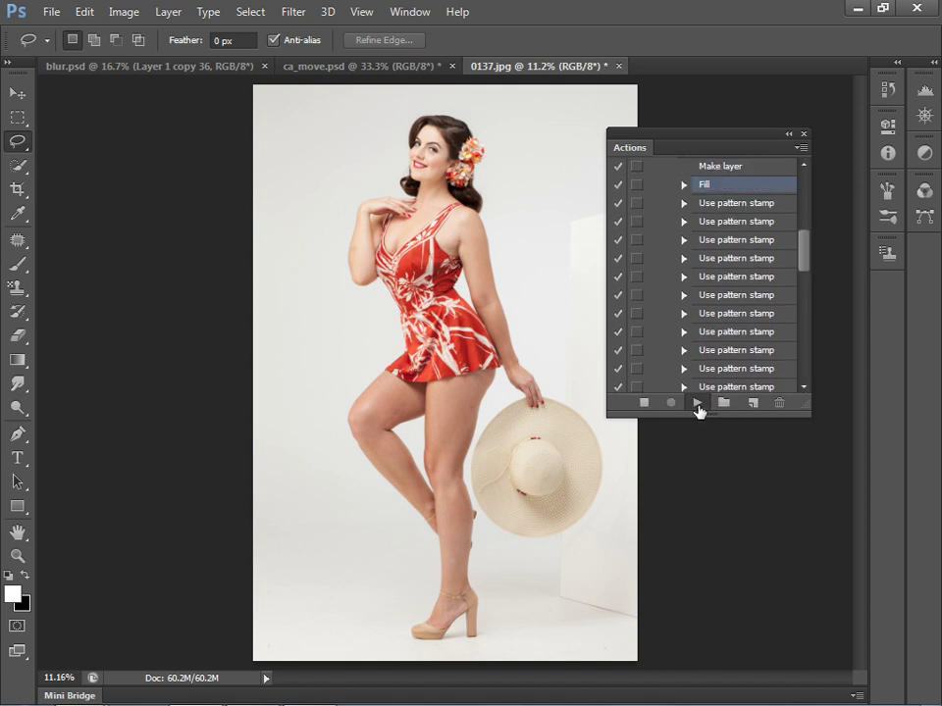